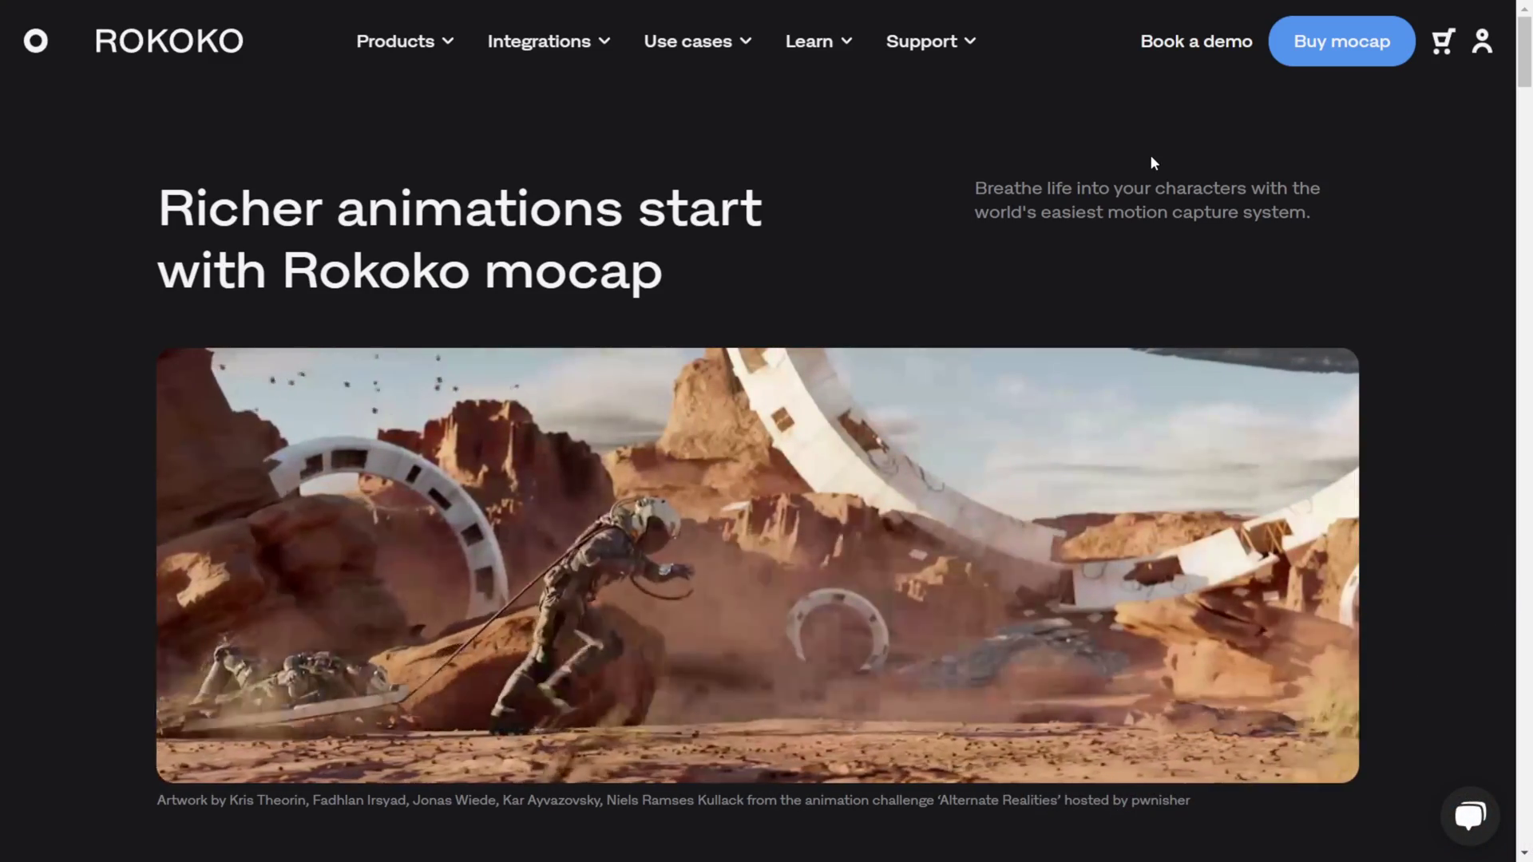
# Go from Products to the Rokoko Video page and start it for free to reach the dashboard
pyautogui.moveTo(445, 53)
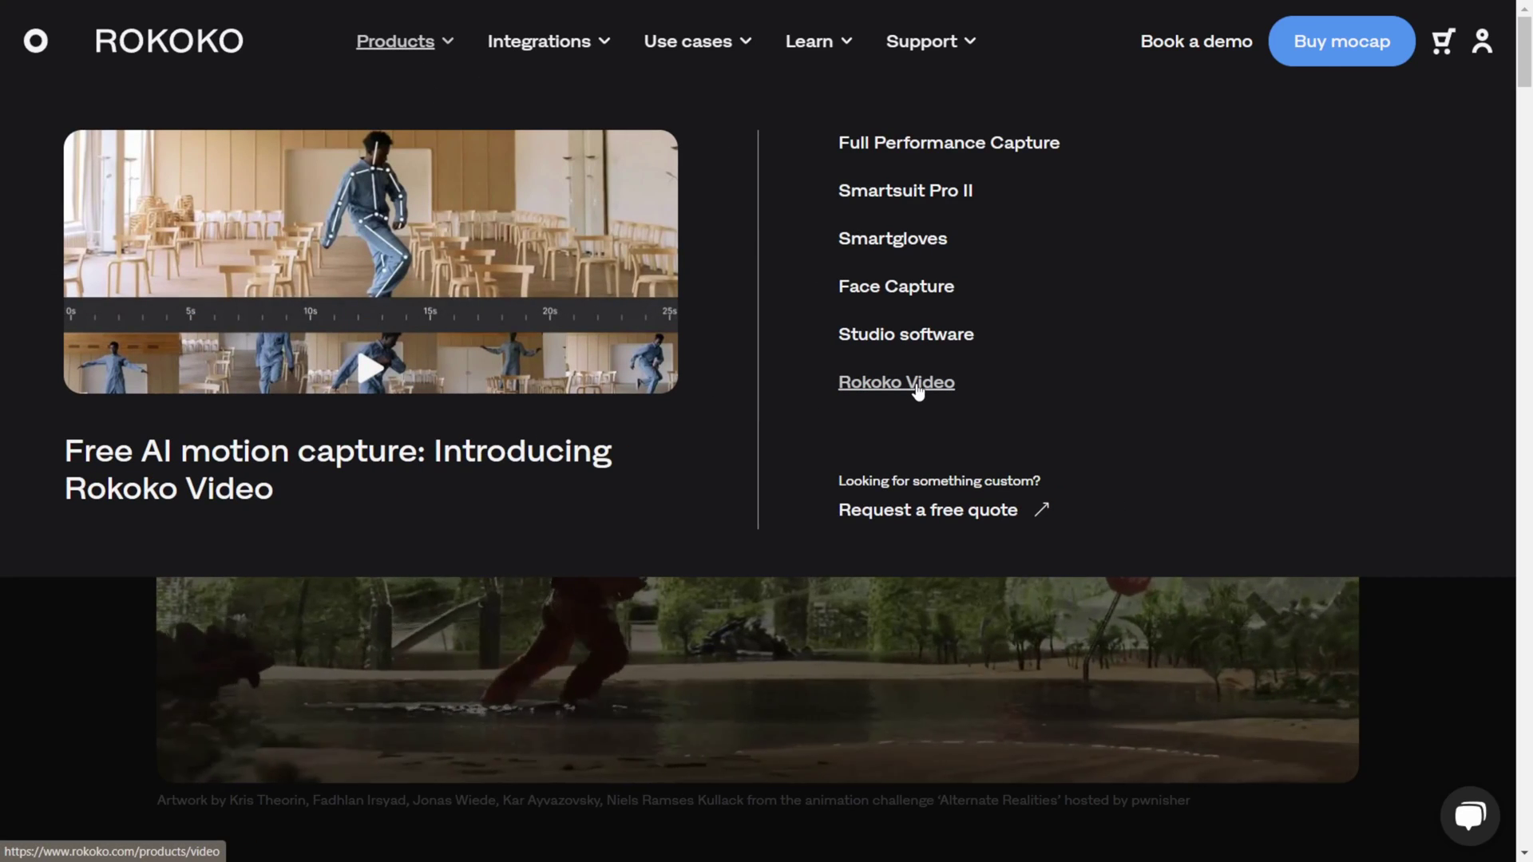
pyautogui.click(917, 389)
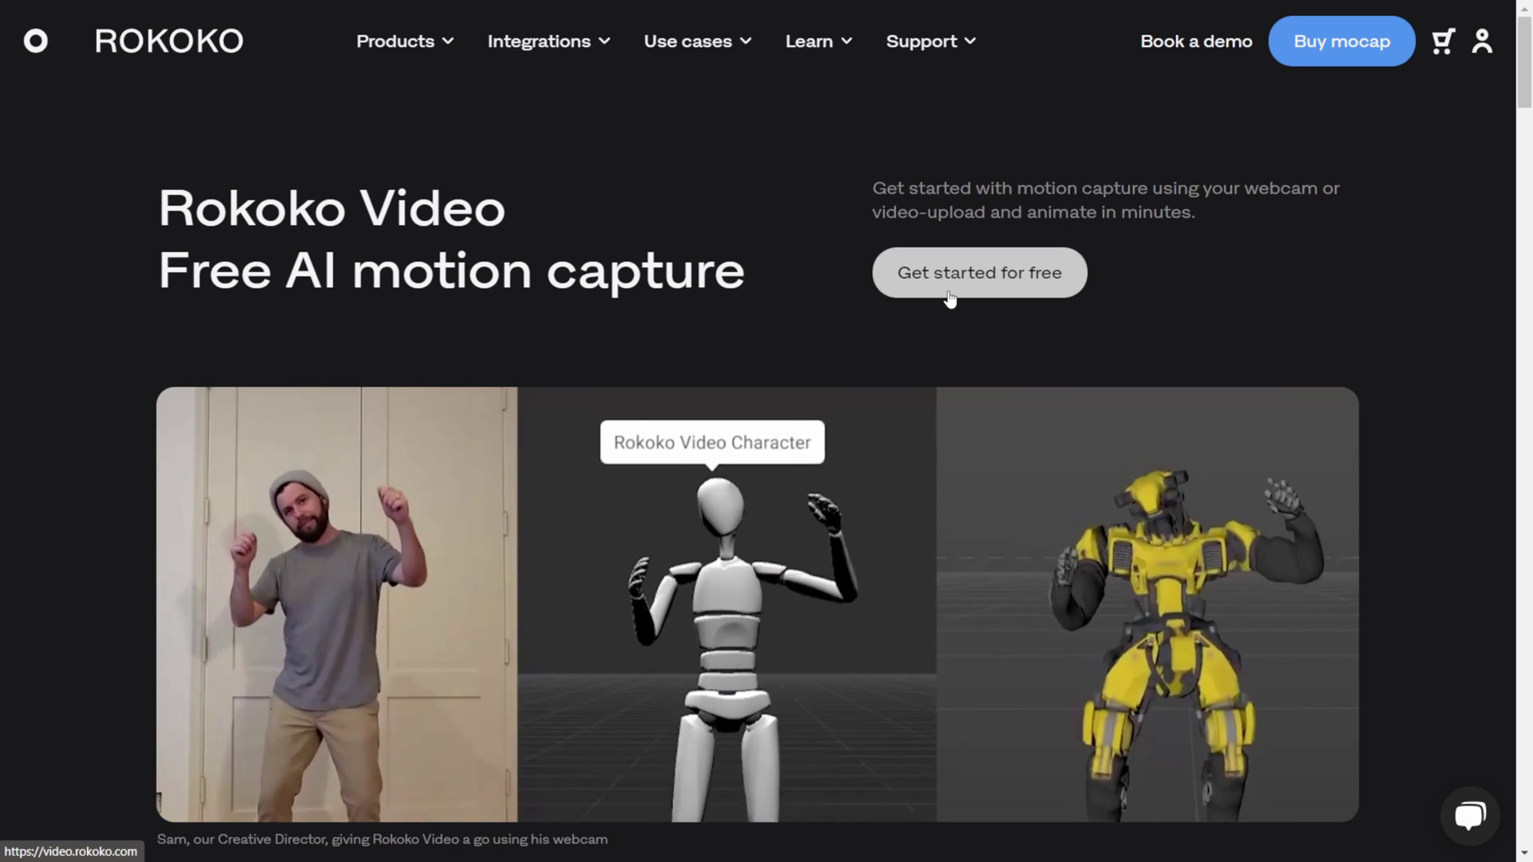
pyautogui.click(949, 297)
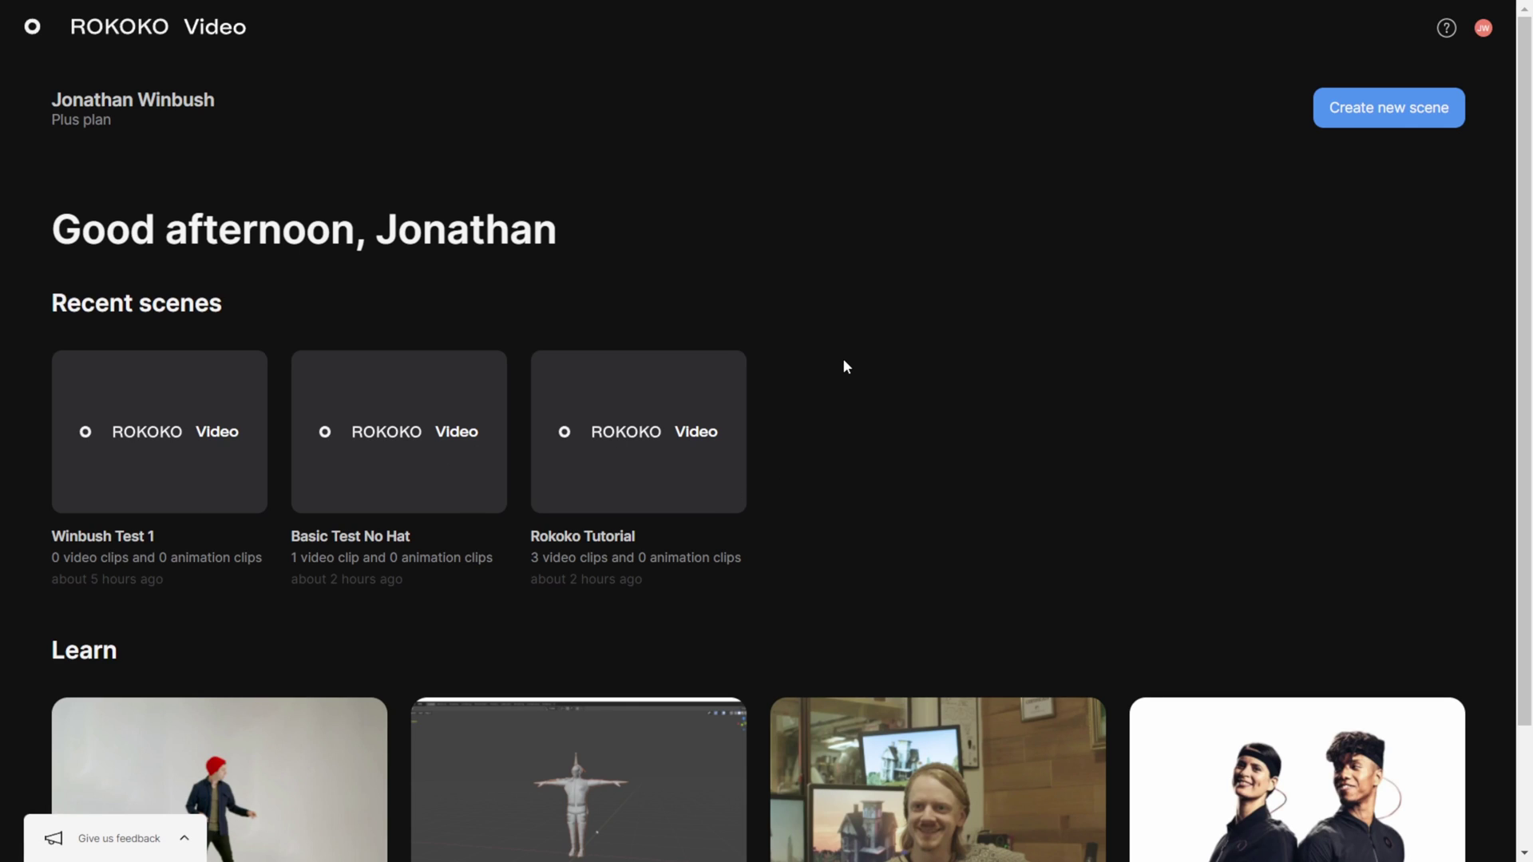
# Create a new scene, entering 'Win' as its name
pyautogui.click(1411, 122)
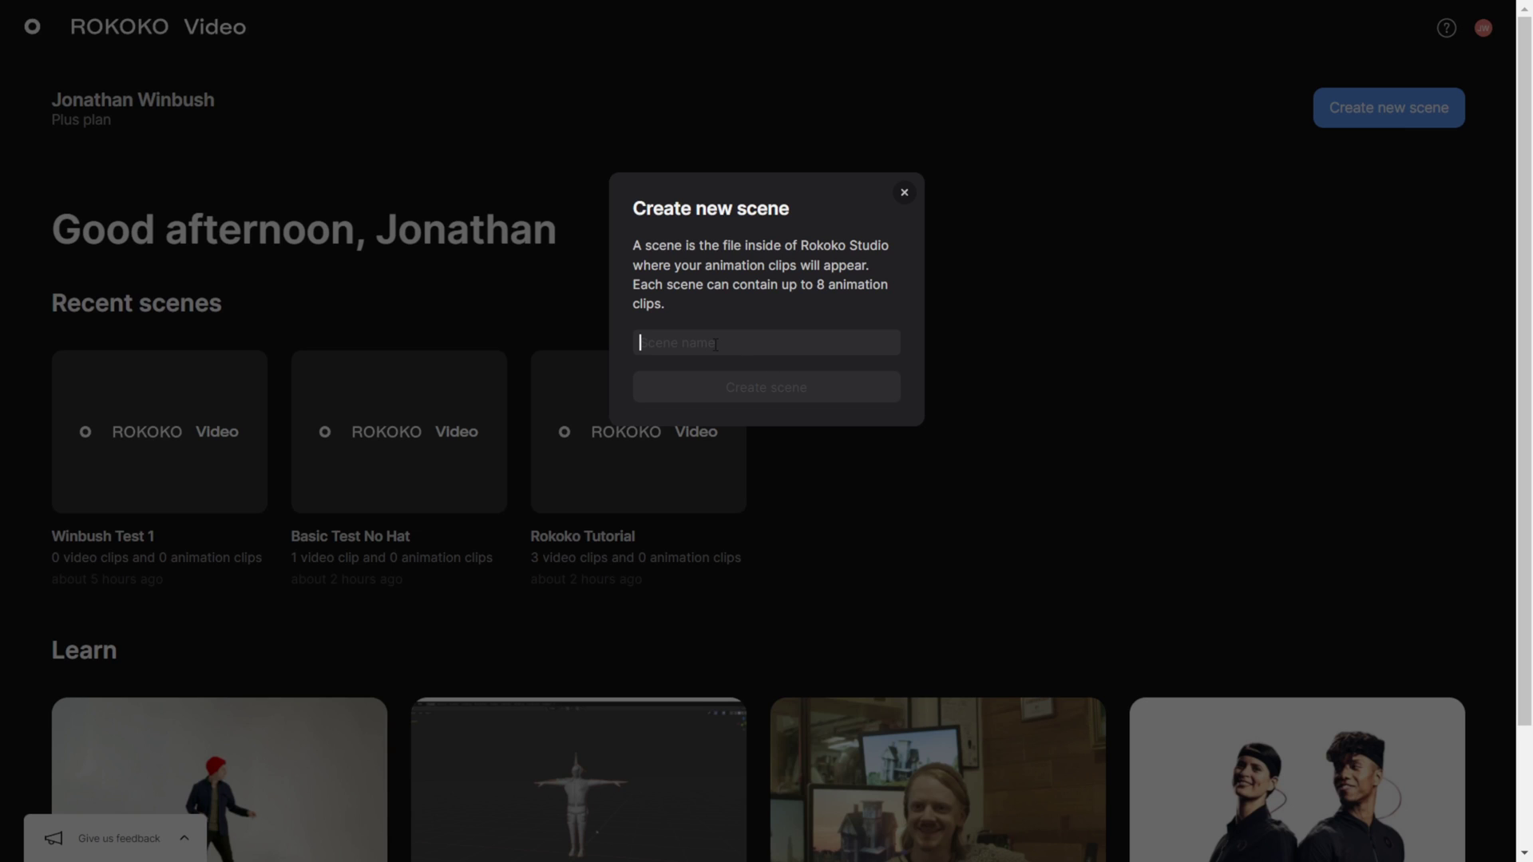
pyautogui.write('Winbush Rokoko')
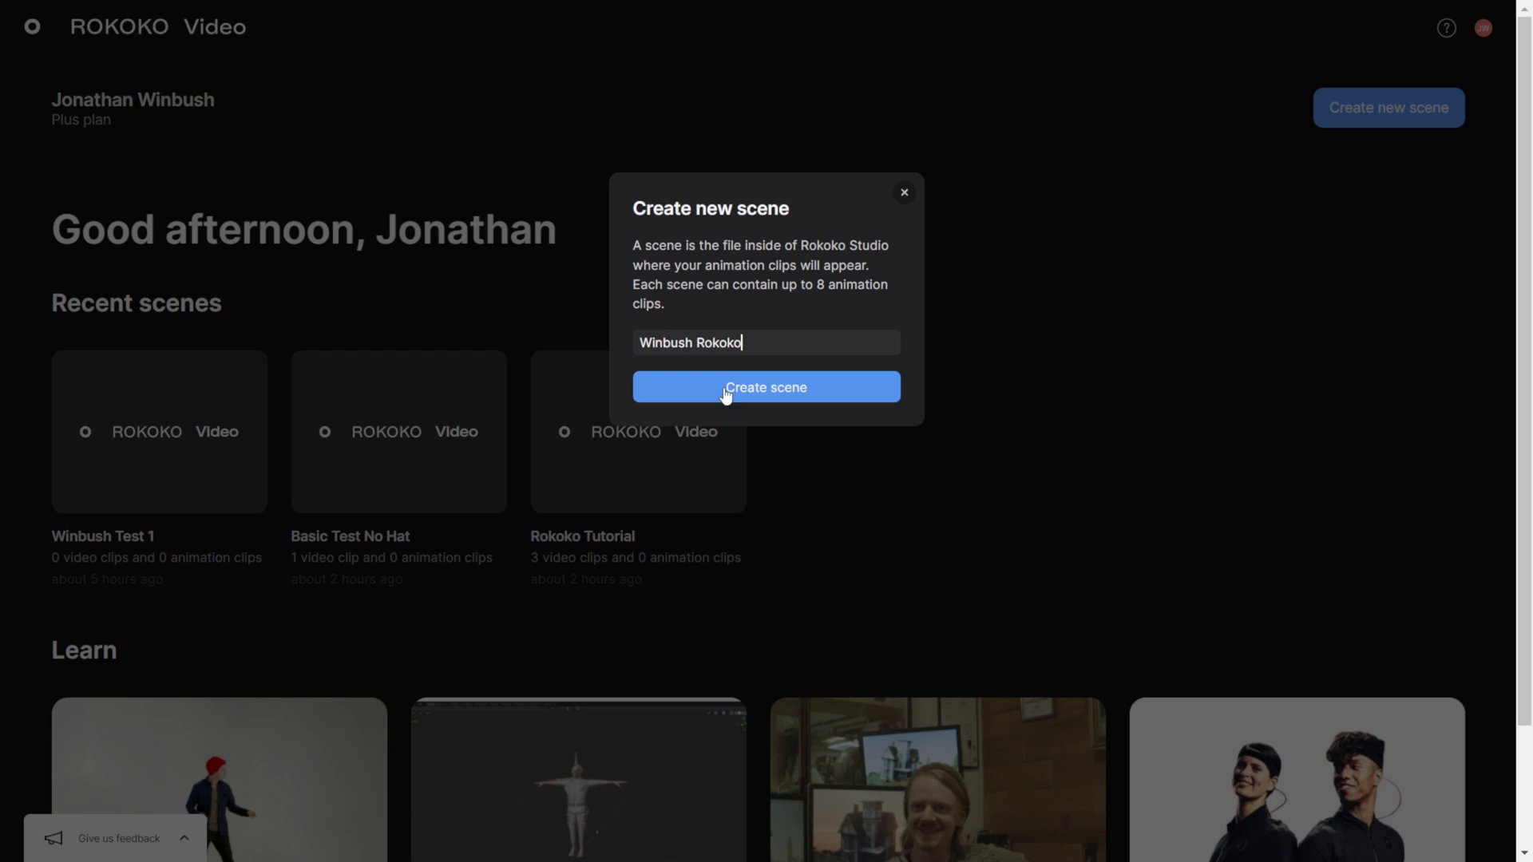
pyautogui.click(725, 389)
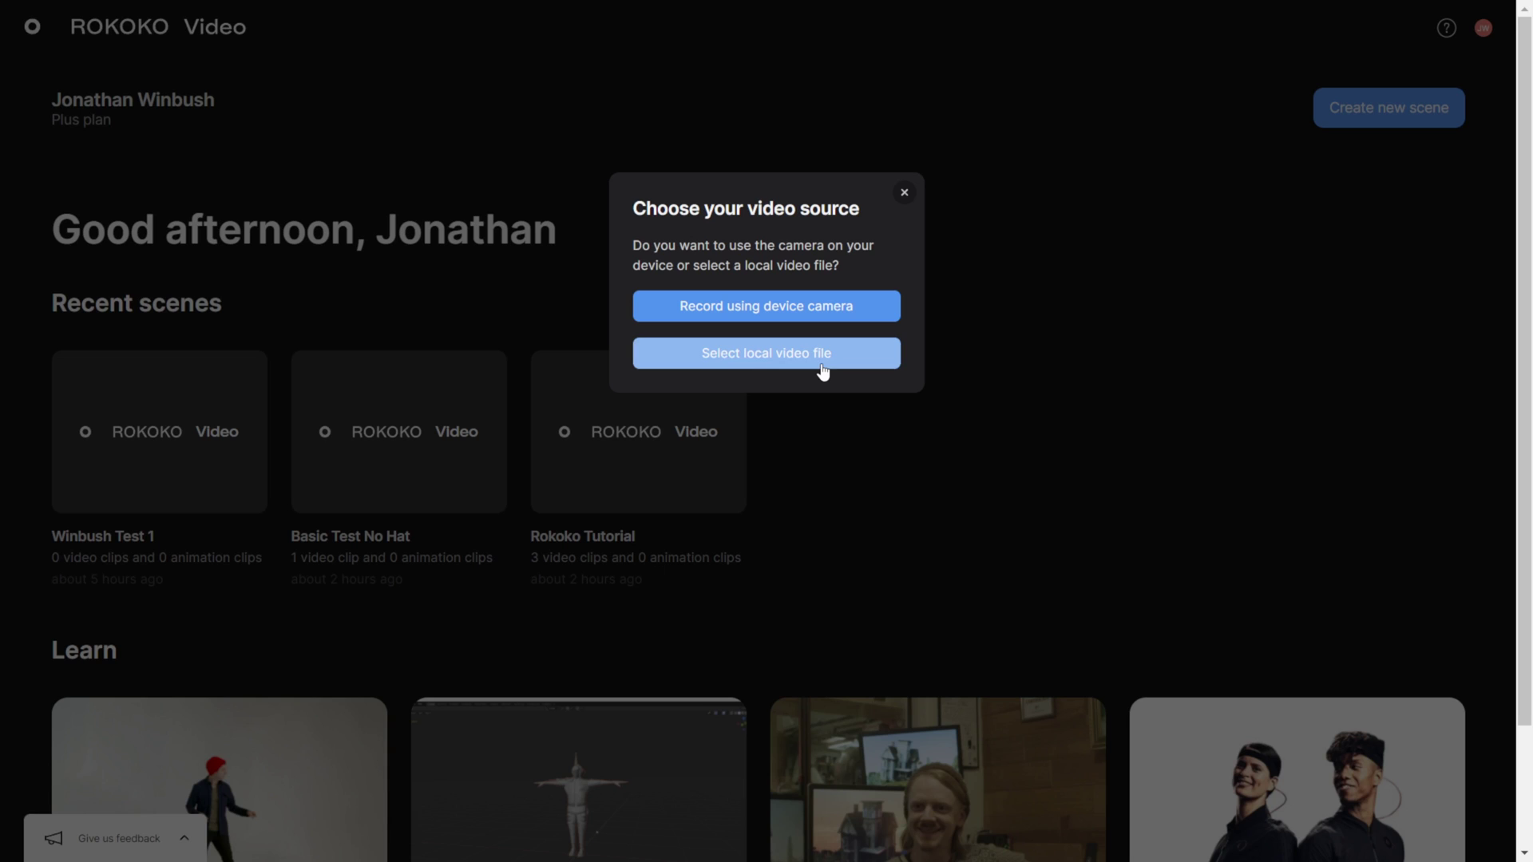
# Upload a local video file from the desktop into the scene as take New Recording 1
pyautogui.click(823, 368)
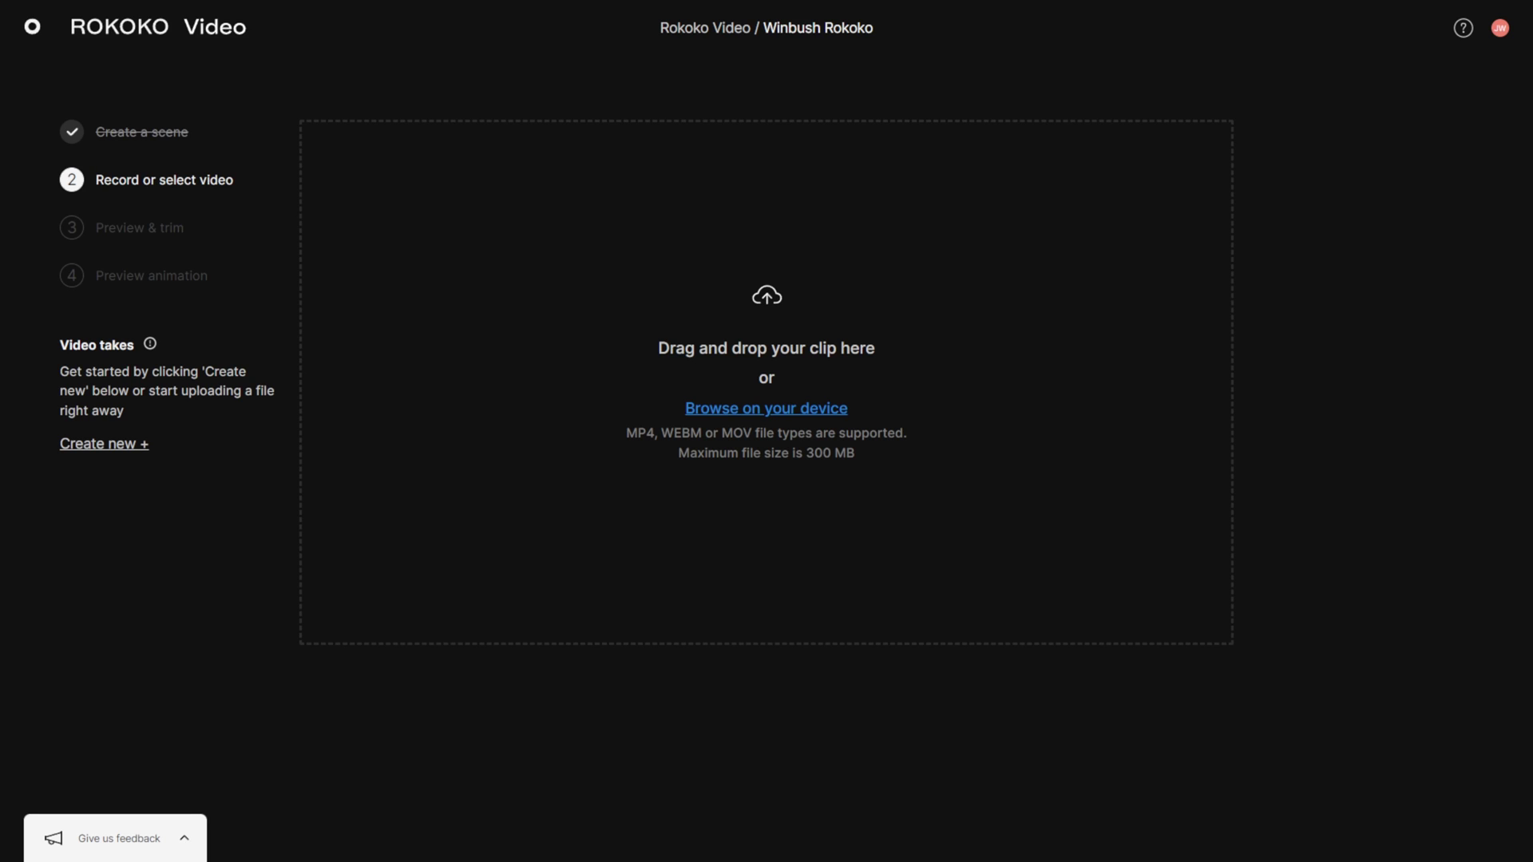
pyautogui.moveTo(1503, 683); pyautogui.dragTo(1019, 409)
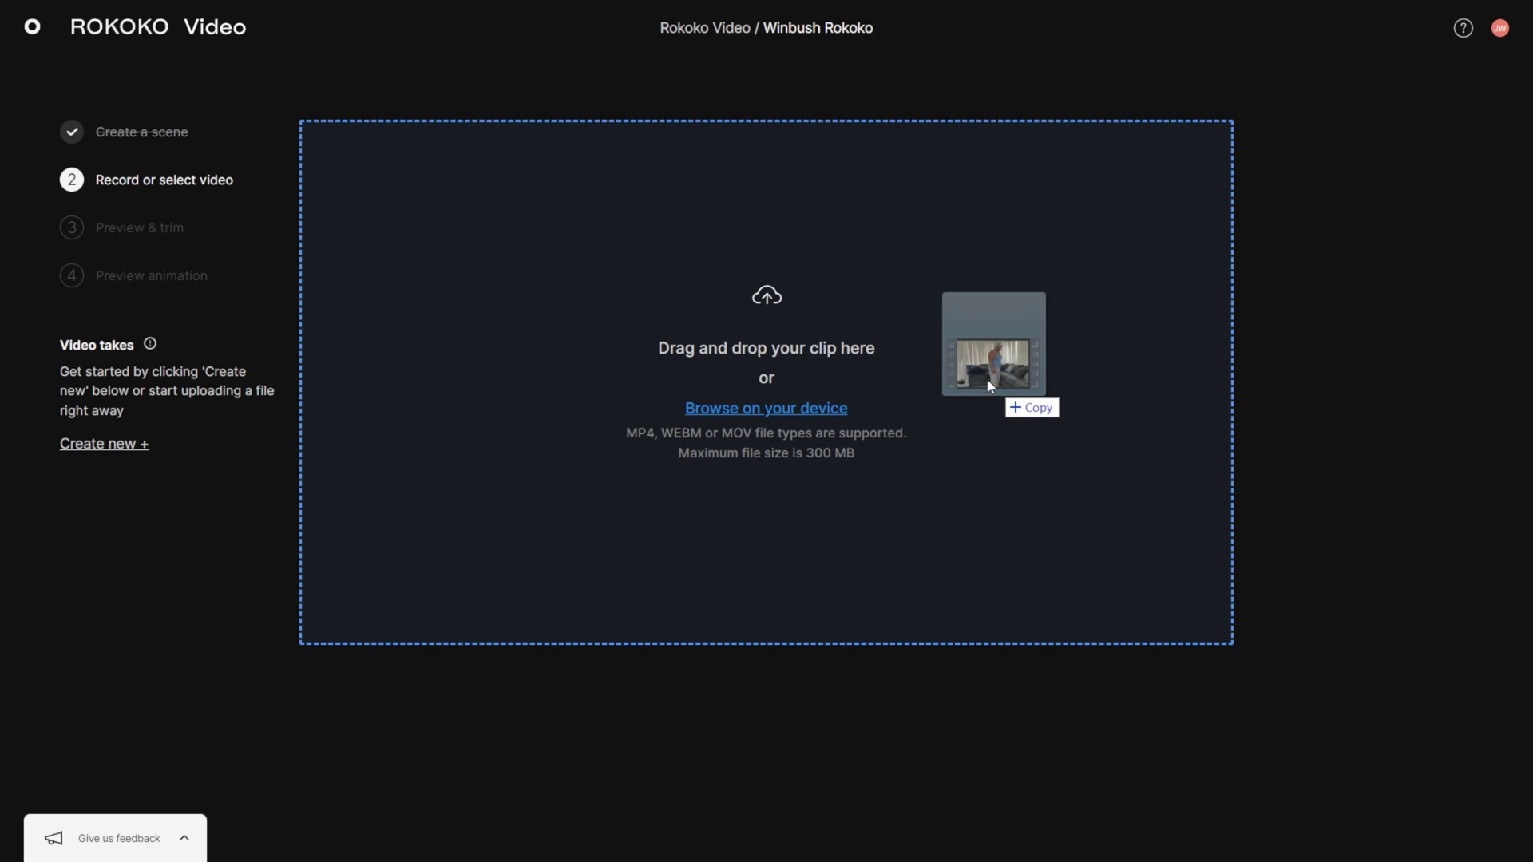
pyautogui.moveTo(988, 380); pyautogui.dragTo(818, 398)
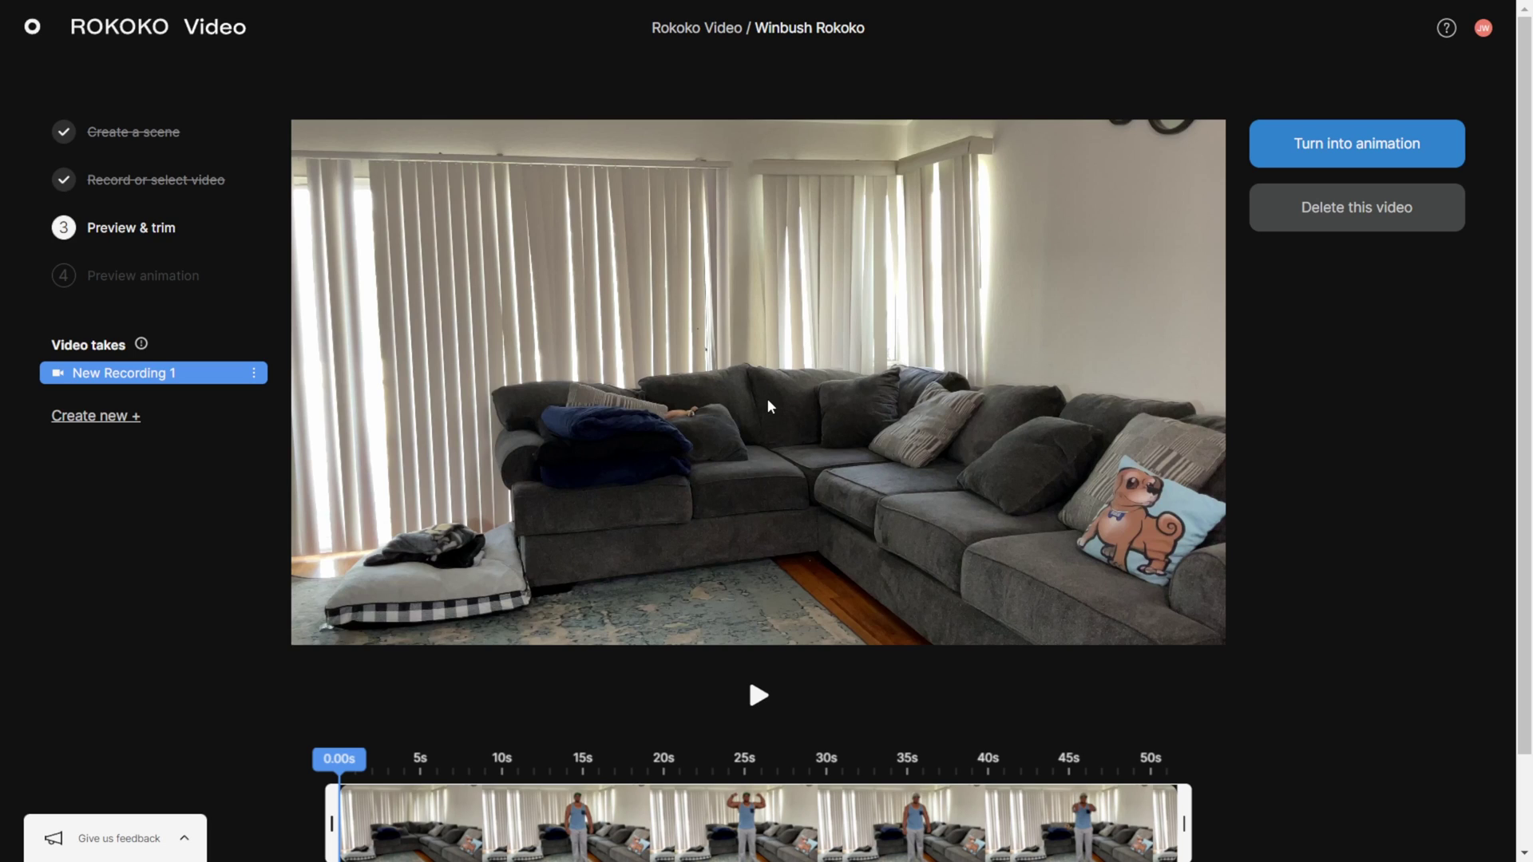
# Trim the take to roughly 8.17 s through 44.09 s, about 35.9 seconds long
pyautogui.scroll(-2, 1530, 187)
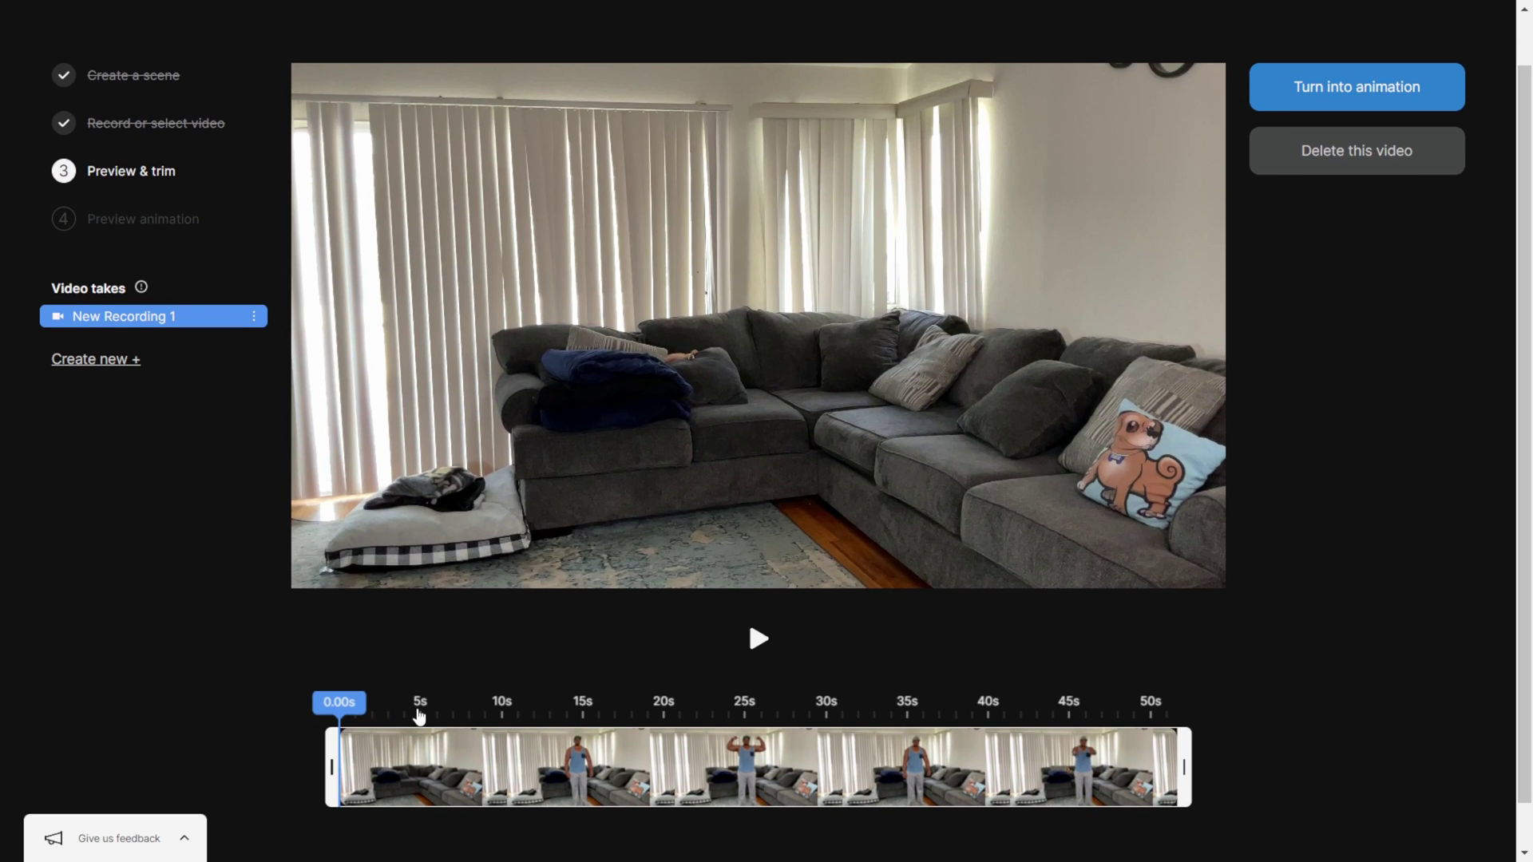
pyautogui.moveTo(339, 758)
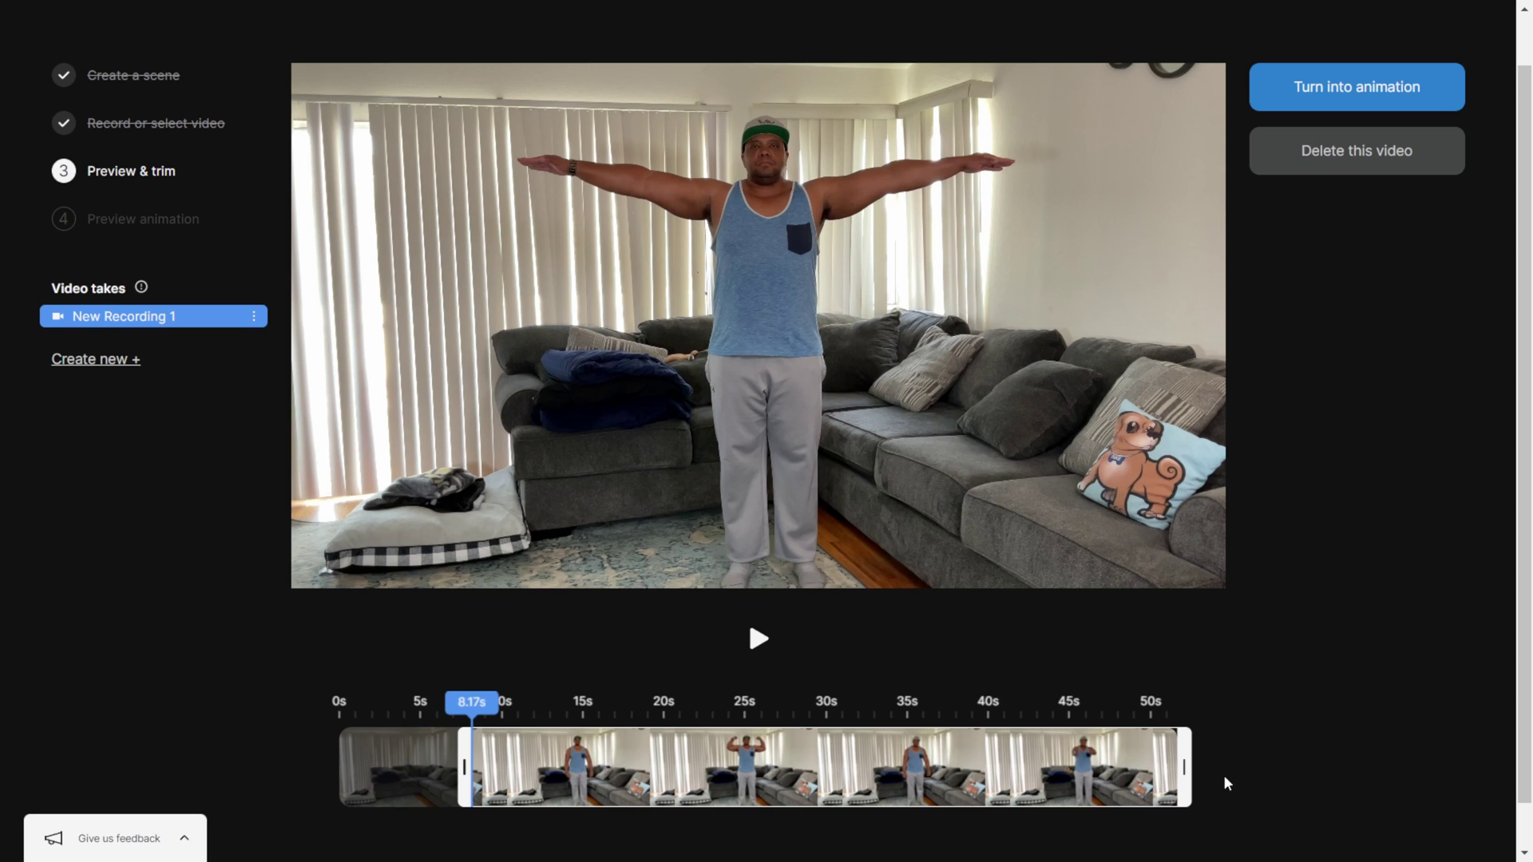
pyautogui.moveTo(1184, 767); pyautogui.dragTo(1080, 770)
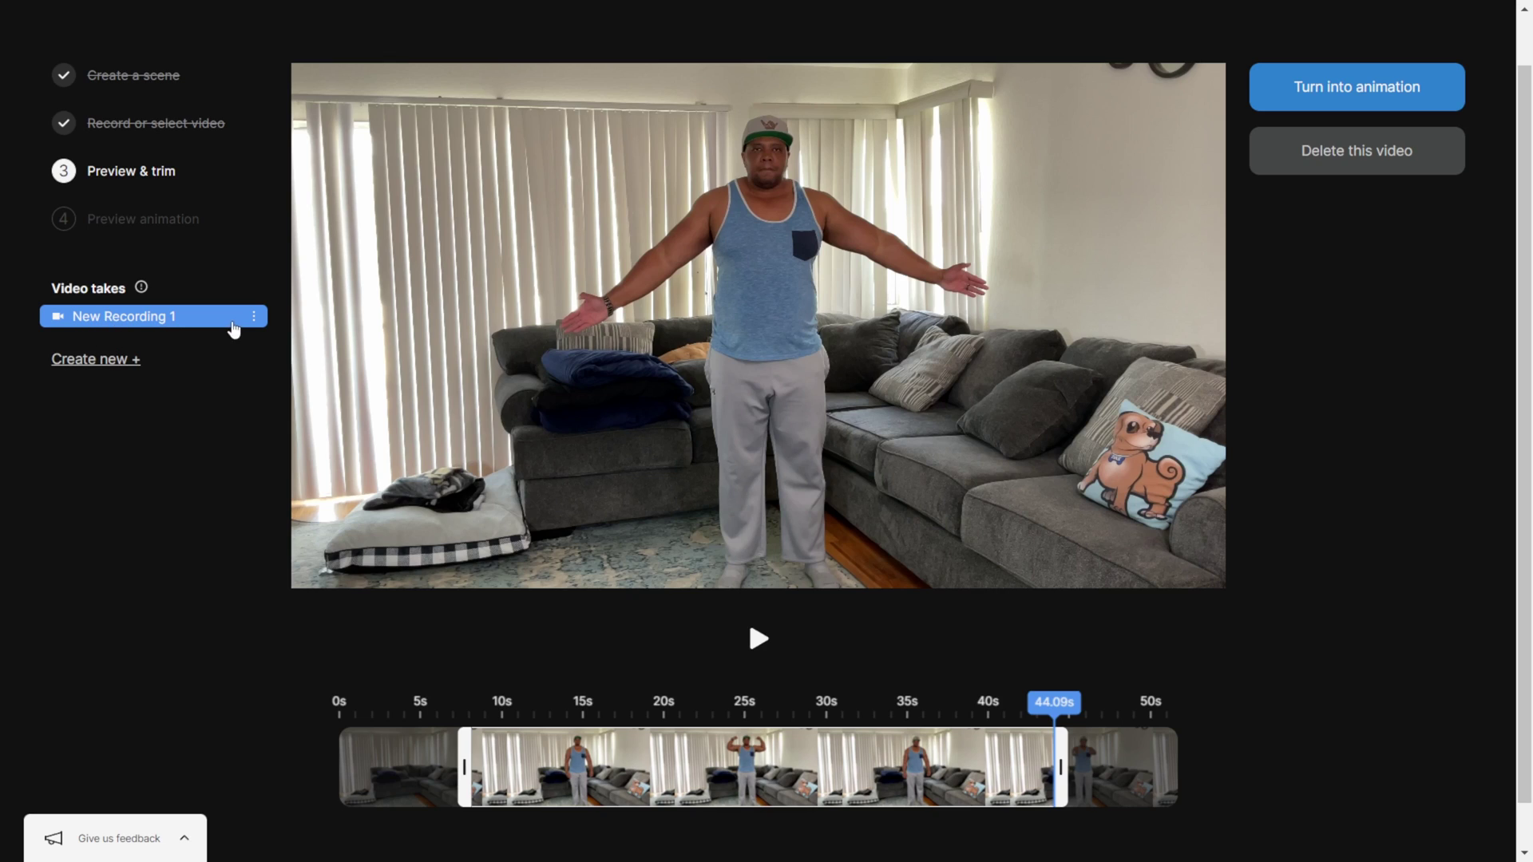
# Rename the take by pasting the scene name, then turn it into an animation
pyautogui.click(255, 318)
pyautogui.click(207, 353)
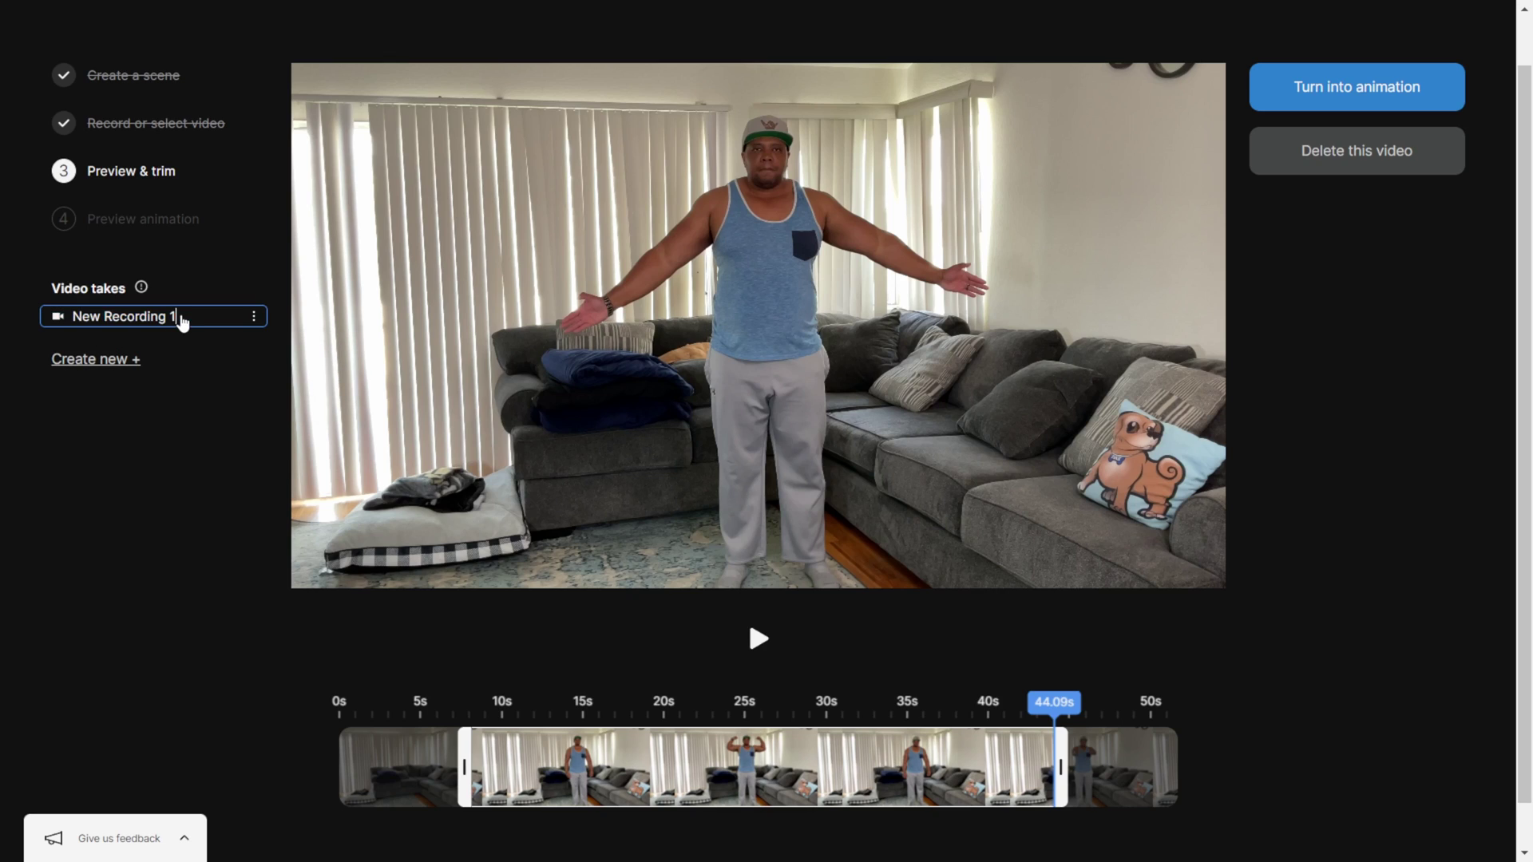
pyautogui.moveTo(179, 318); pyautogui.dragTo(55, 321)
pyautogui.write('Winbush Rokoko')
pyautogui.press('Return')
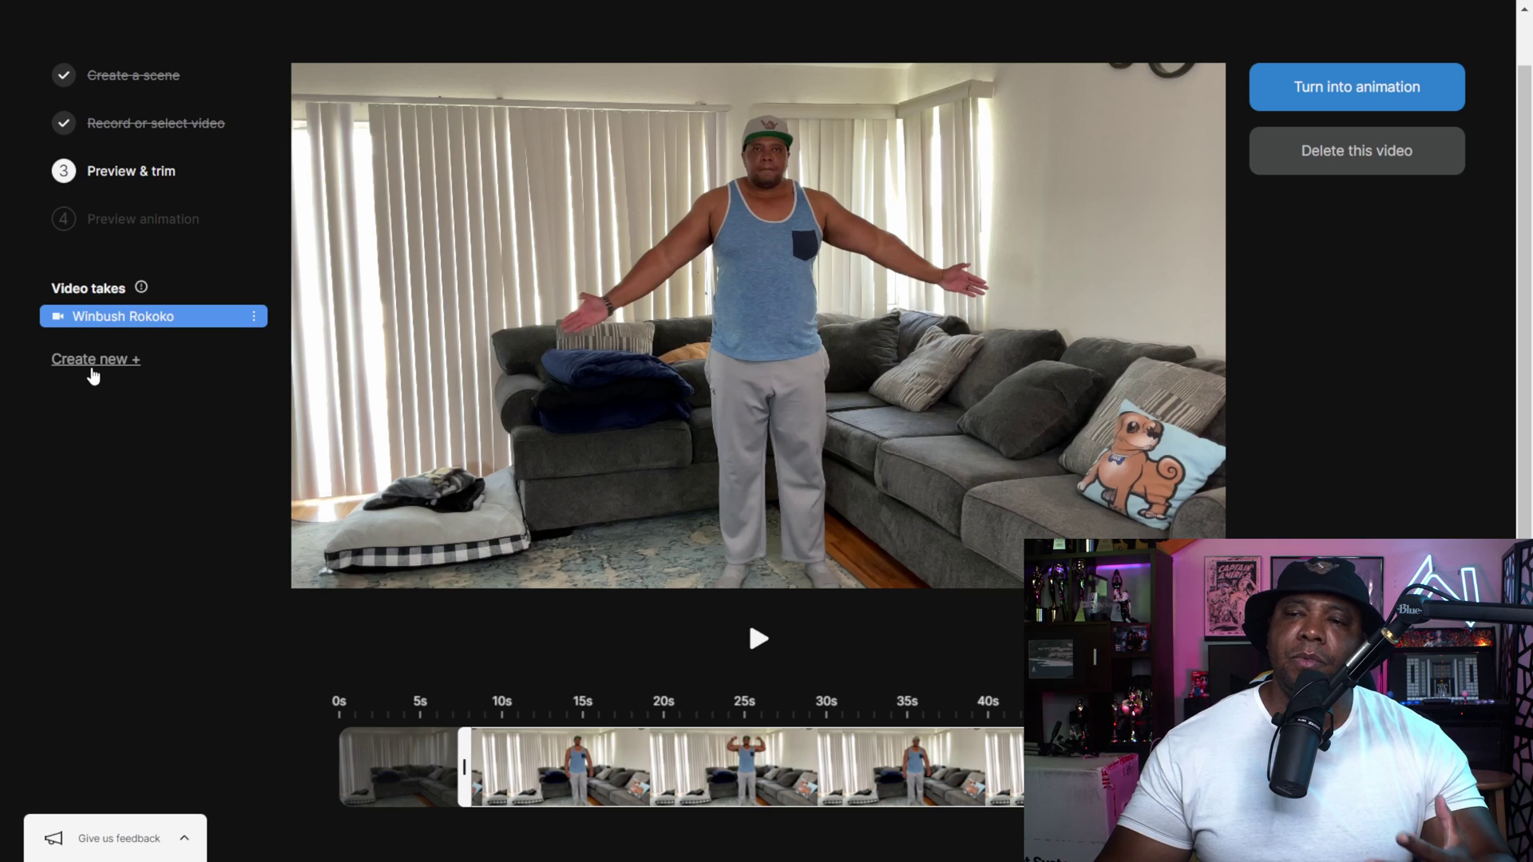
pyautogui.click(1368, 96)
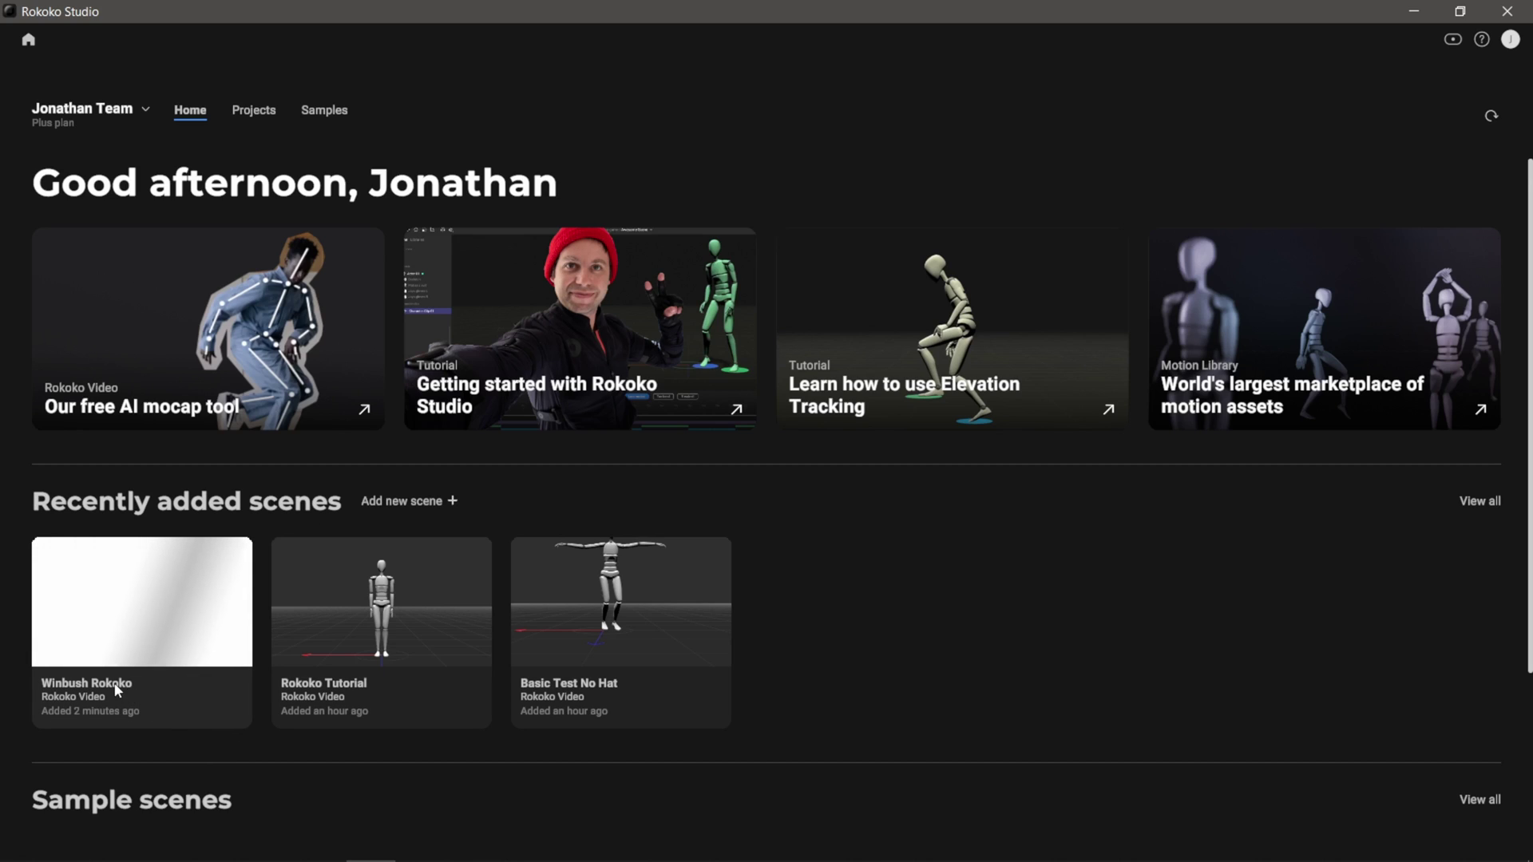
# Open the new Rokoko Video scene and load its 35.91-second clip in Clip View
pyautogui.click(133, 607)
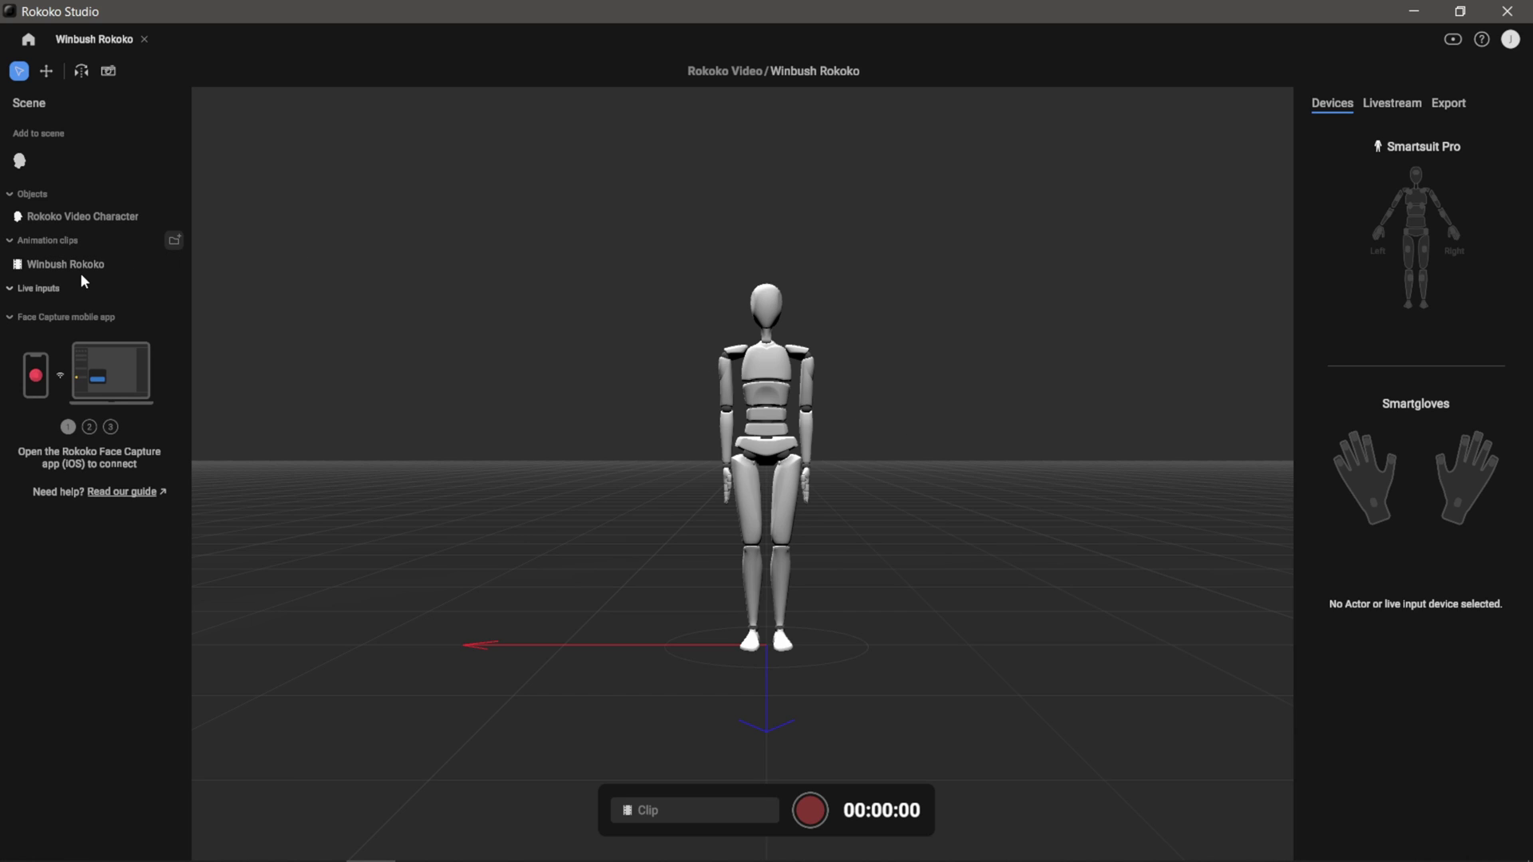
pyautogui.moveTo(75, 262)
pyautogui.click(67, 263)
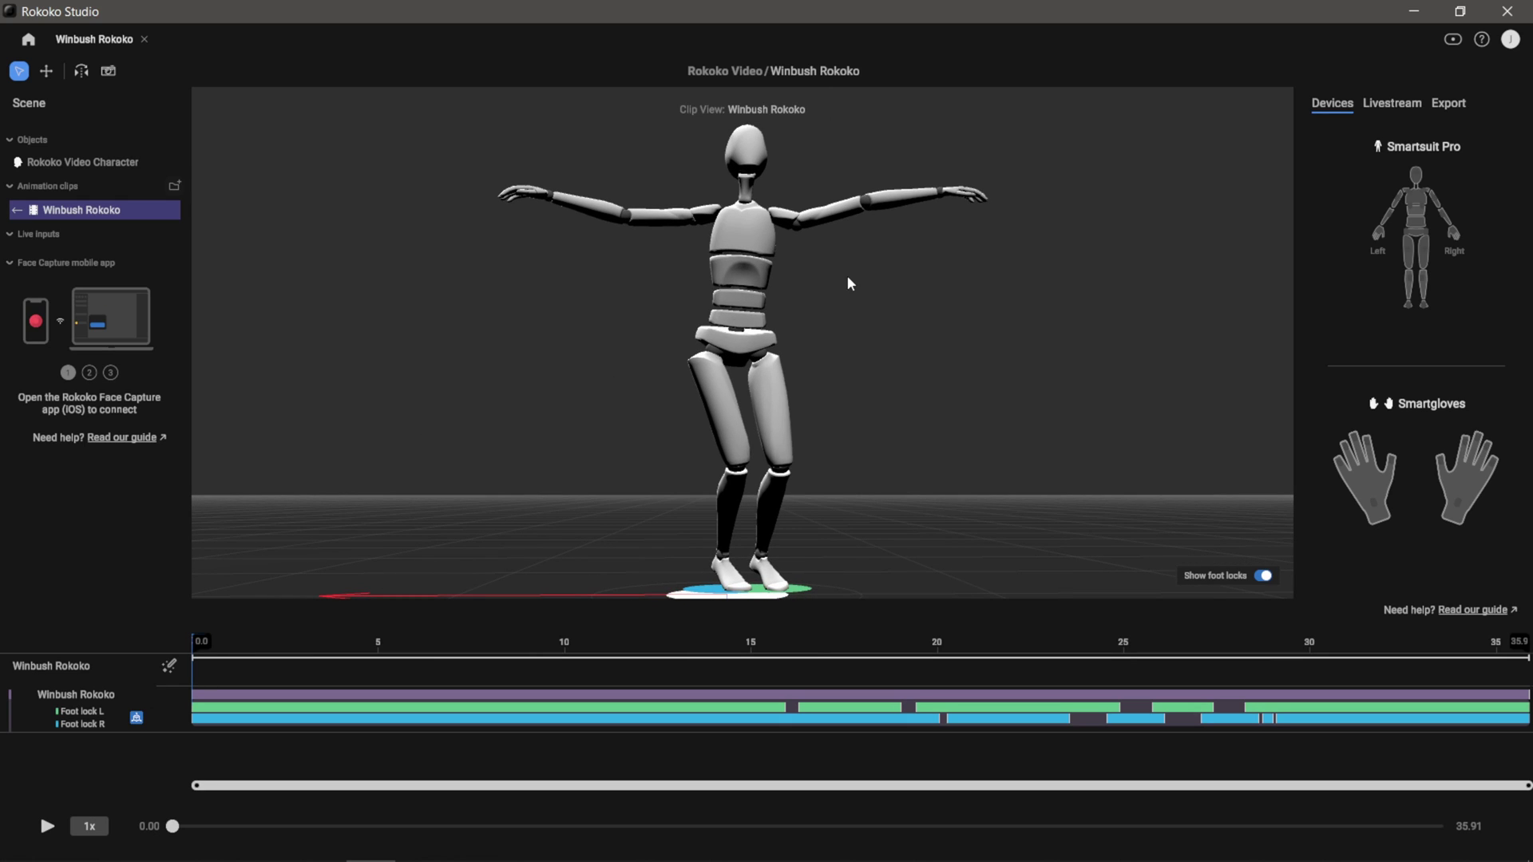
# Play the clip on the mannequin, scrub around the 17-second mark, then resume playback
pyautogui.click(46, 827)
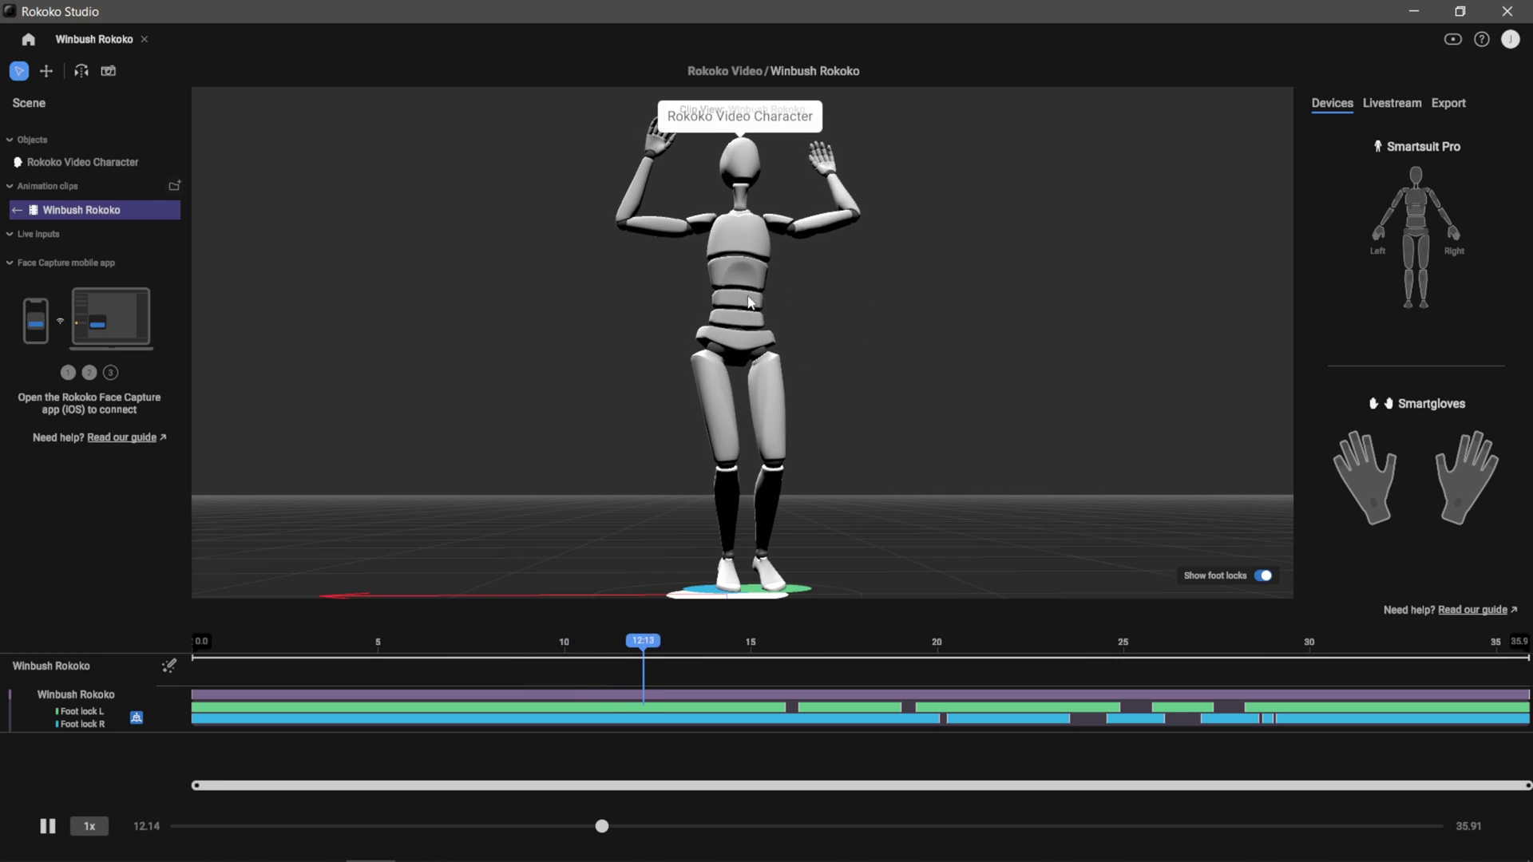
pyautogui.click(855, 646)
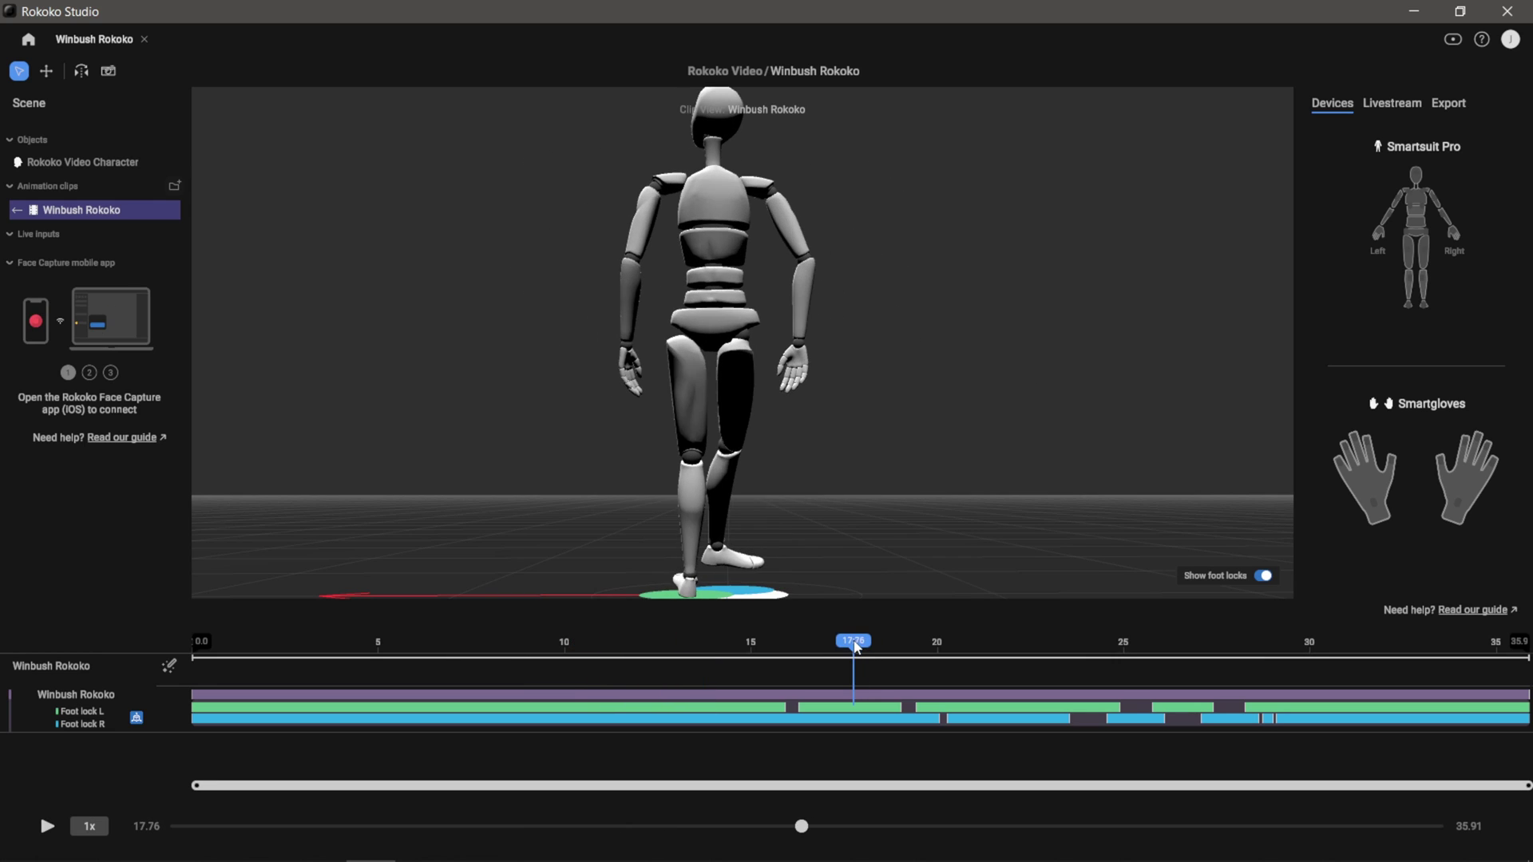
pyautogui.moveTo(858, 646); pyautogui.dragTo(954, 668)
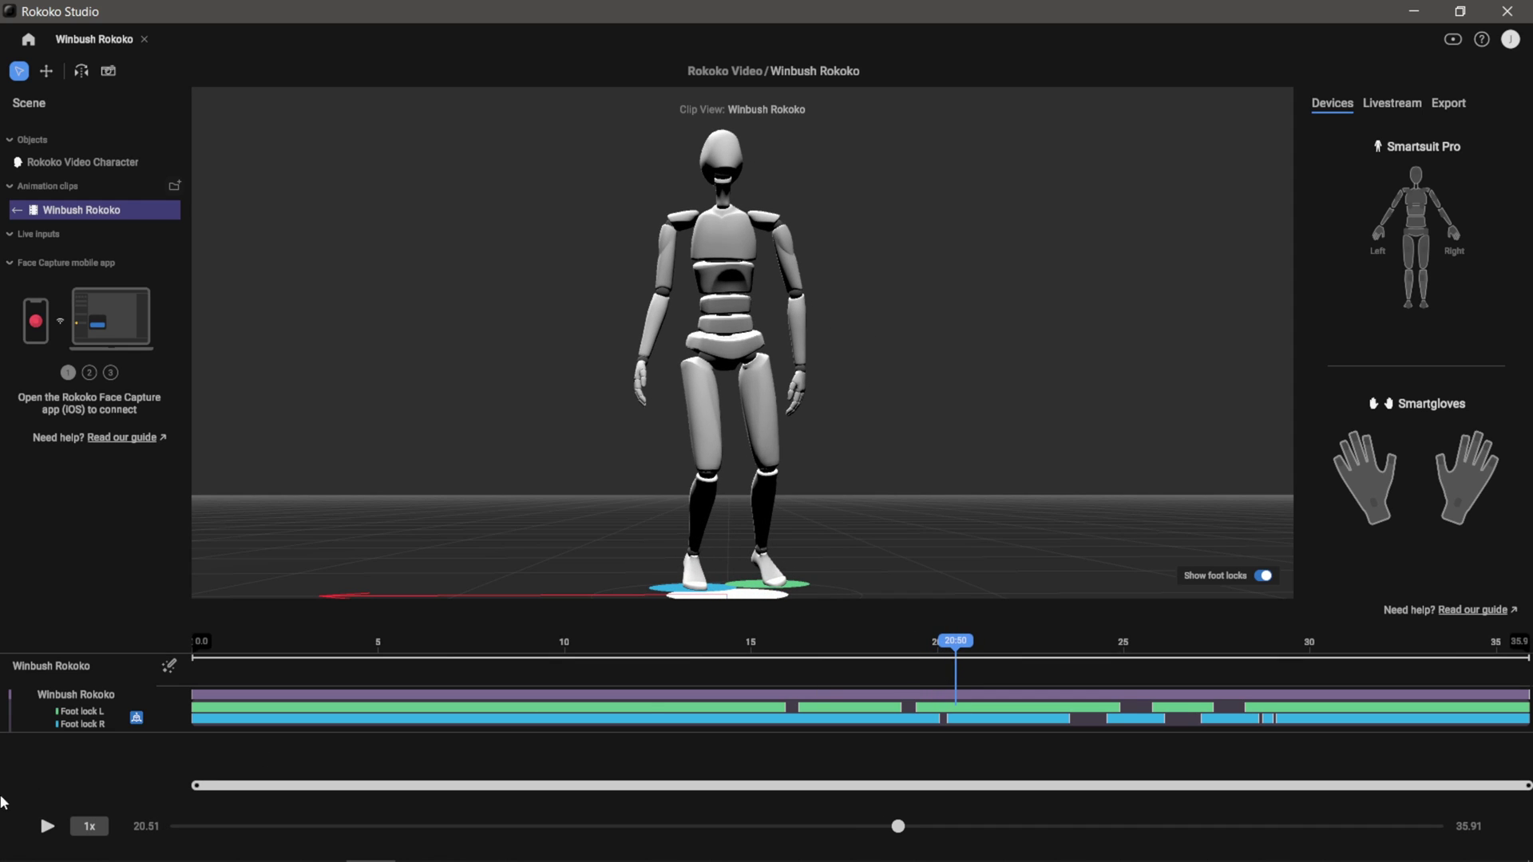
pyautogui.click(55, 831)
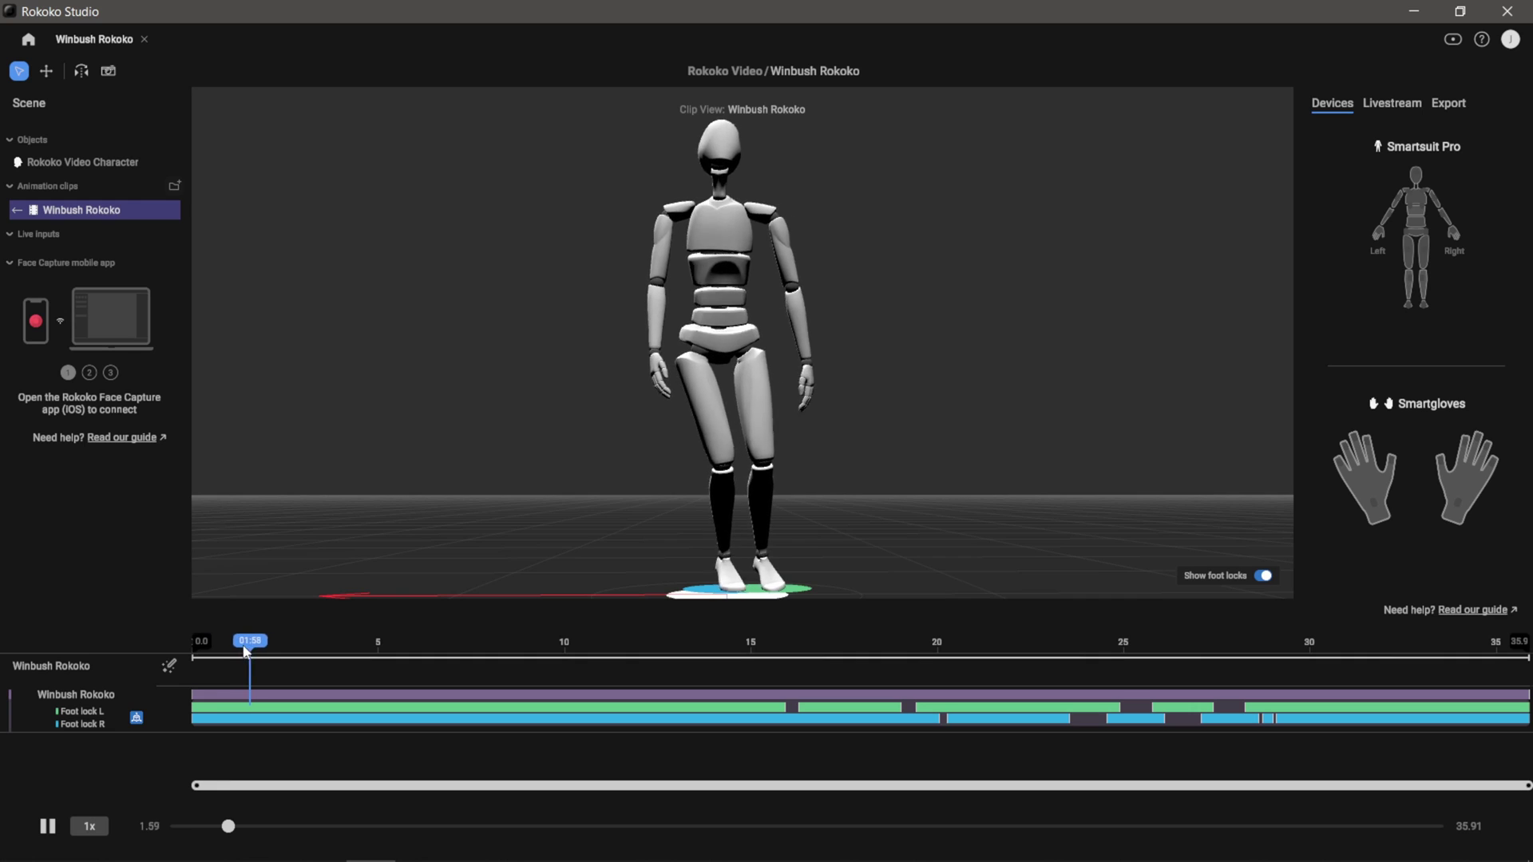
# Pause, scrub the clip from about 6.5 s to 16 s, and resume playback
pyautogui.click(47, 826)
pyautogui.click(443, 652)
pyautogui.moveTo(445, 653); pyautogui.dragTo(549, 673)
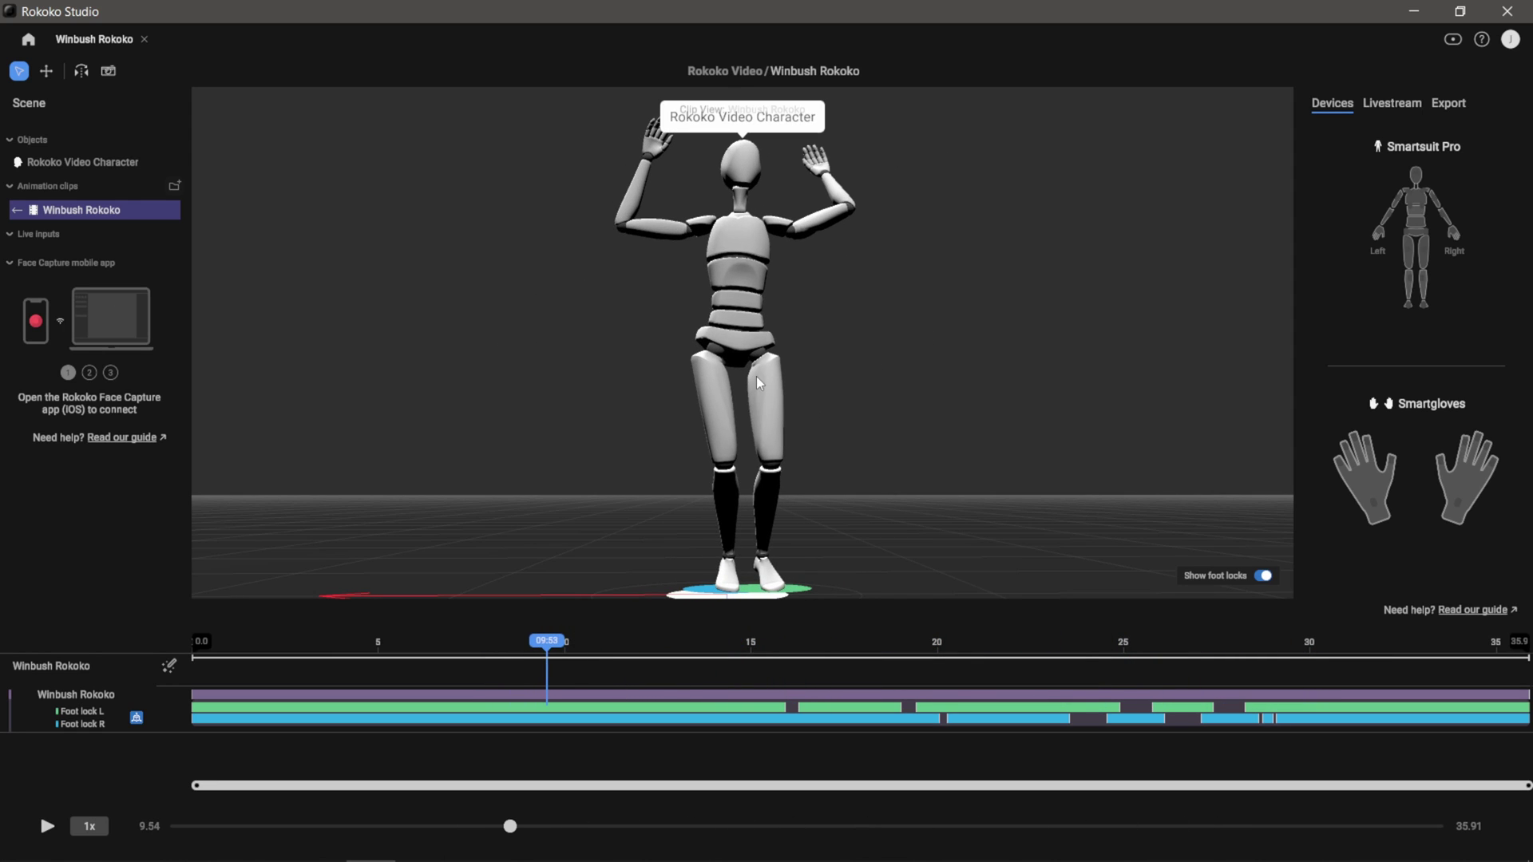
pyautogui.click(44, 827)
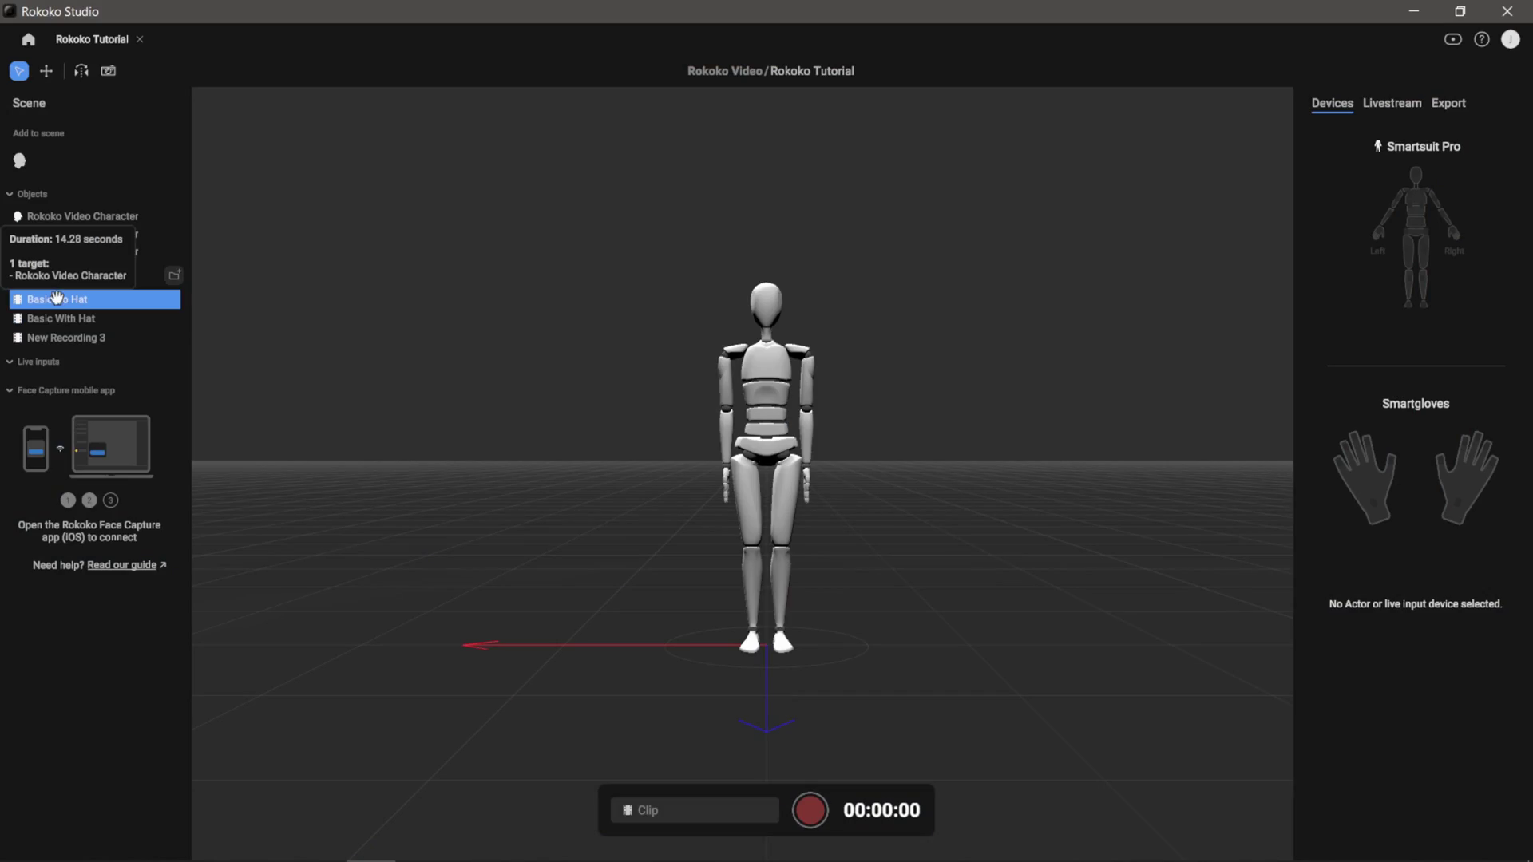
pyautogui.doubleClick(63, 299)
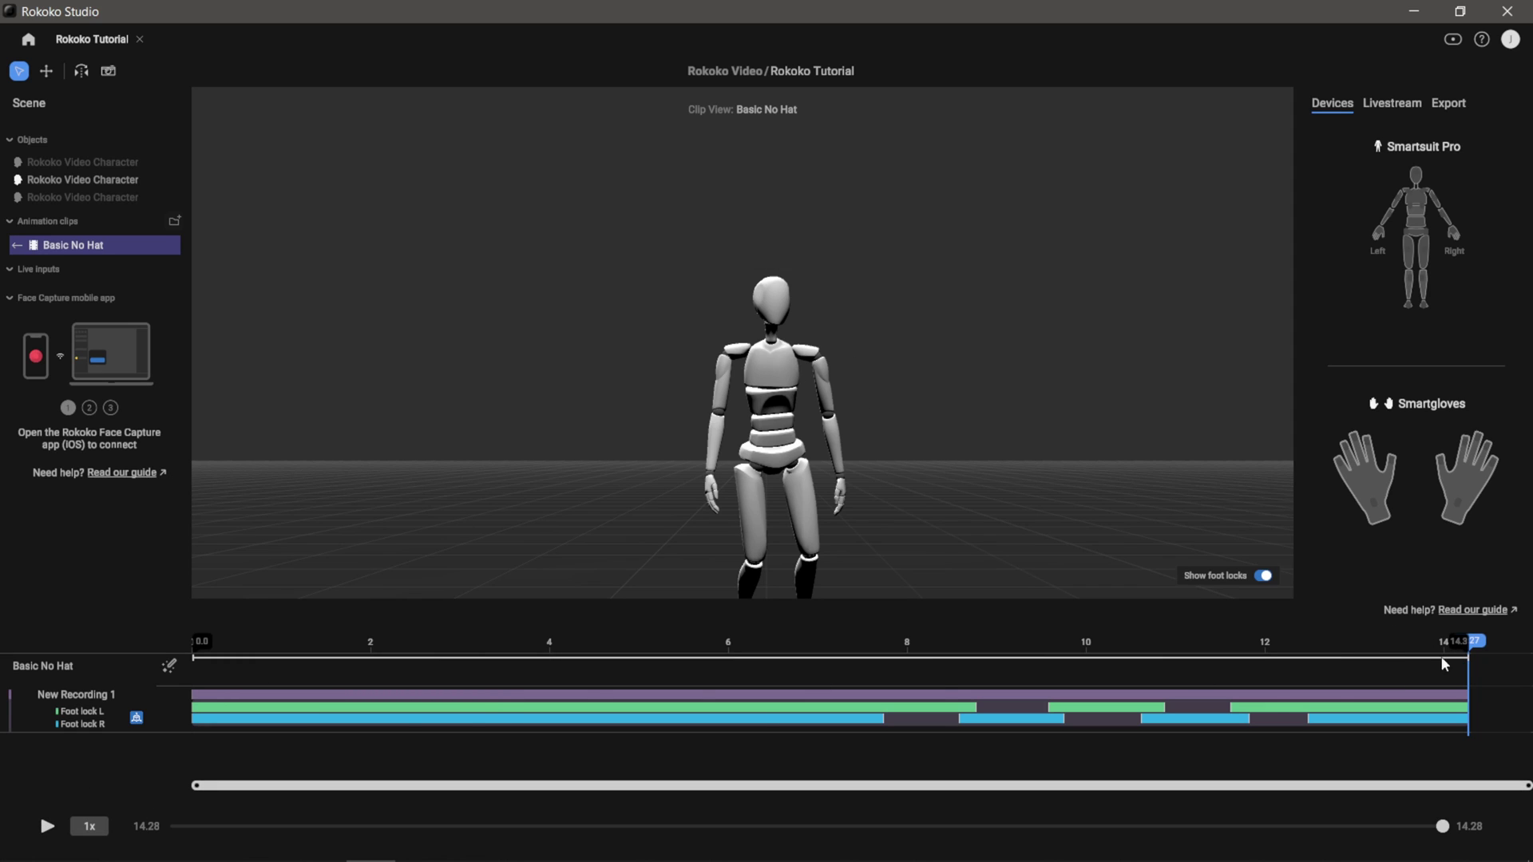
pyautogui.click(47, 826)
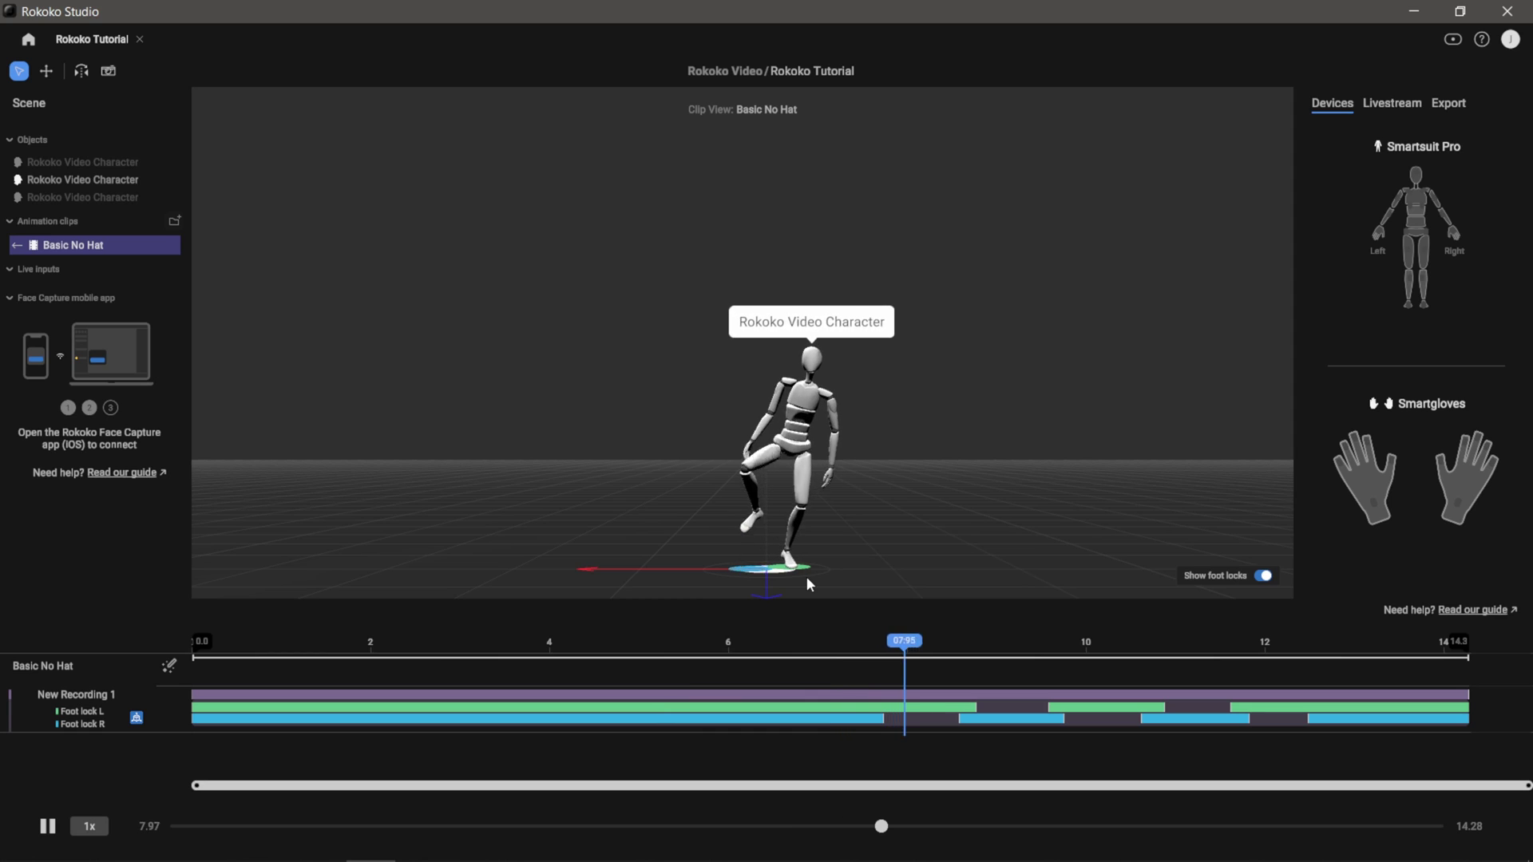
pyautogui.click(49, 828)
# Return to the clip list, open New Recording 3 and play it
pyautogui.click(17, 247)
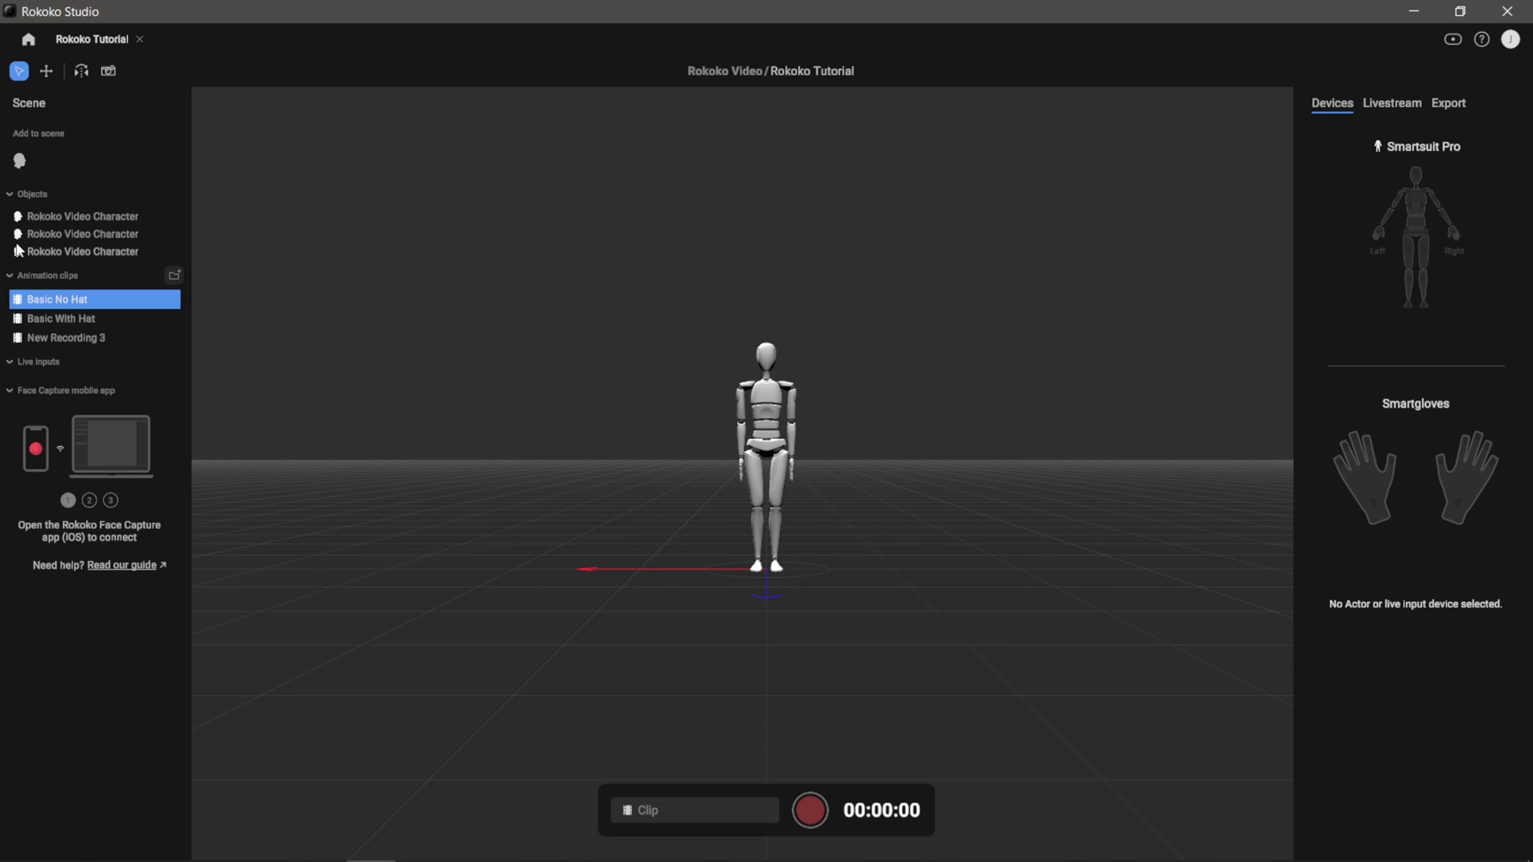
pyautogui.click(94, 338)
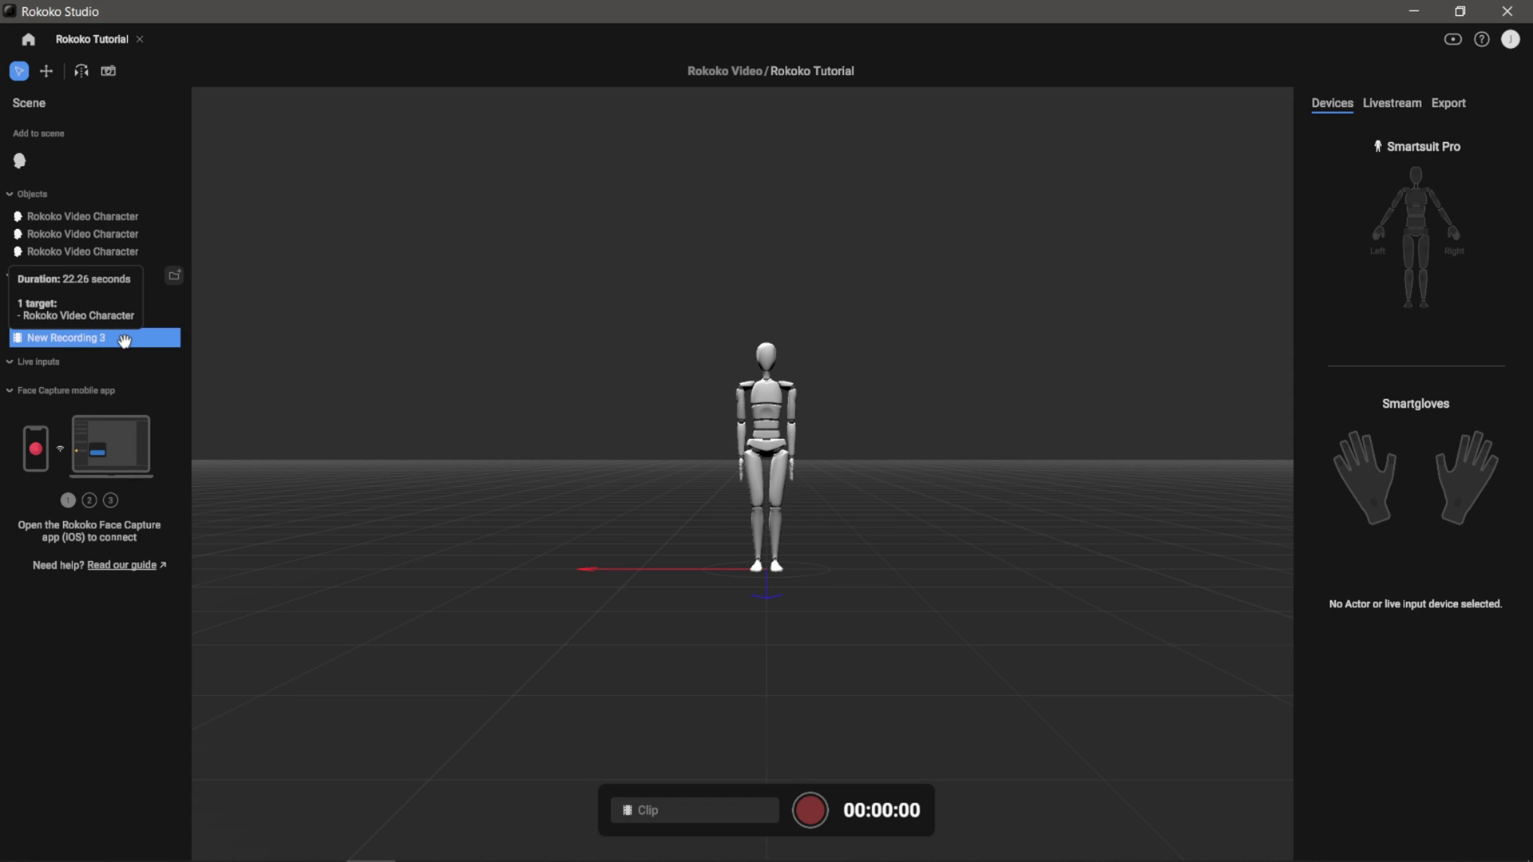
pyautogui.doubleClick(124, 340)
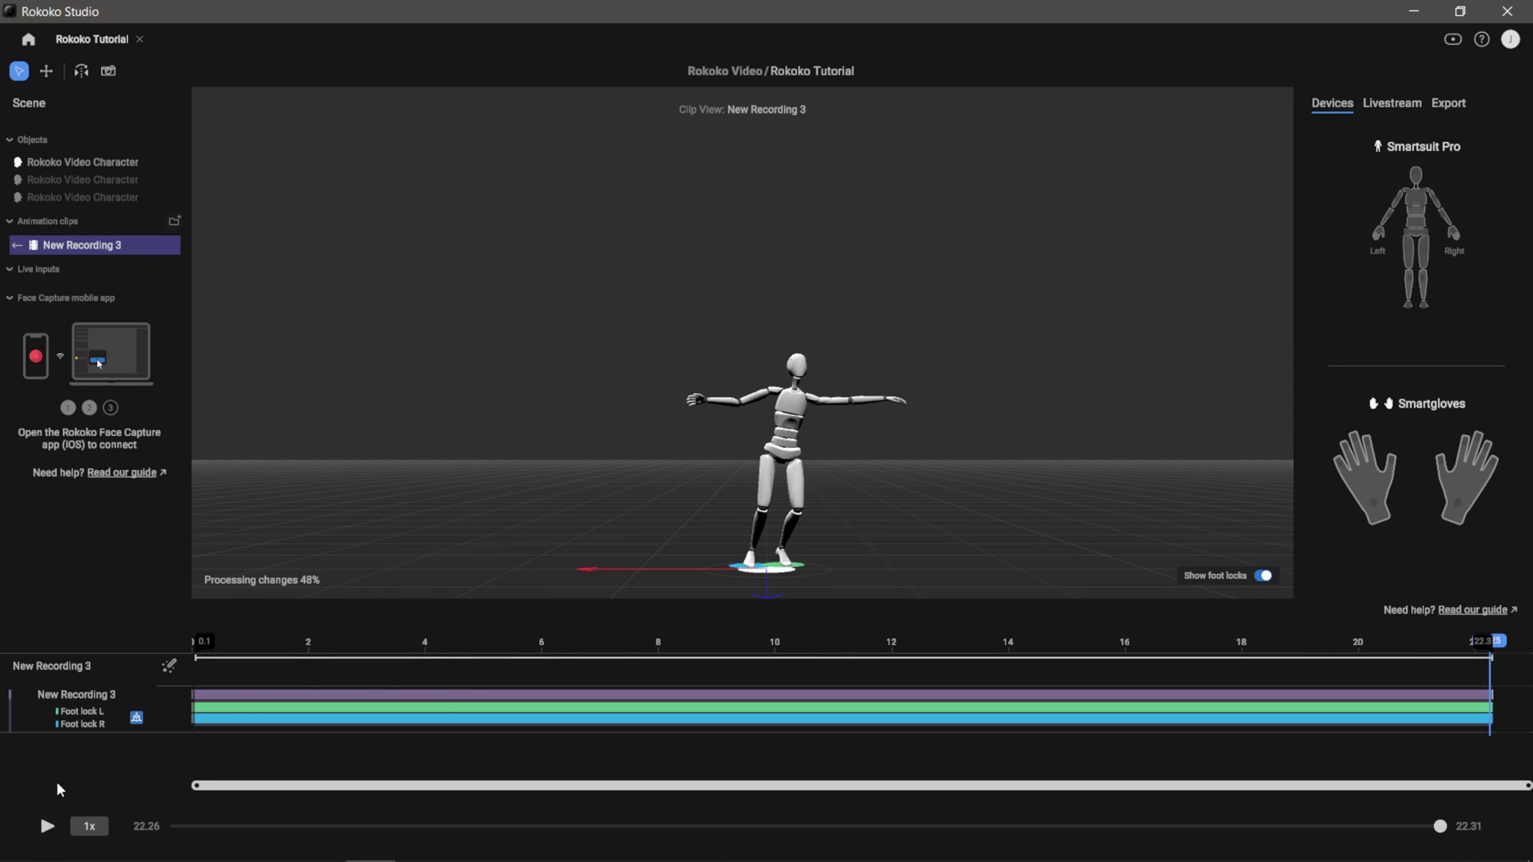
pyautogui.click(38, 834)
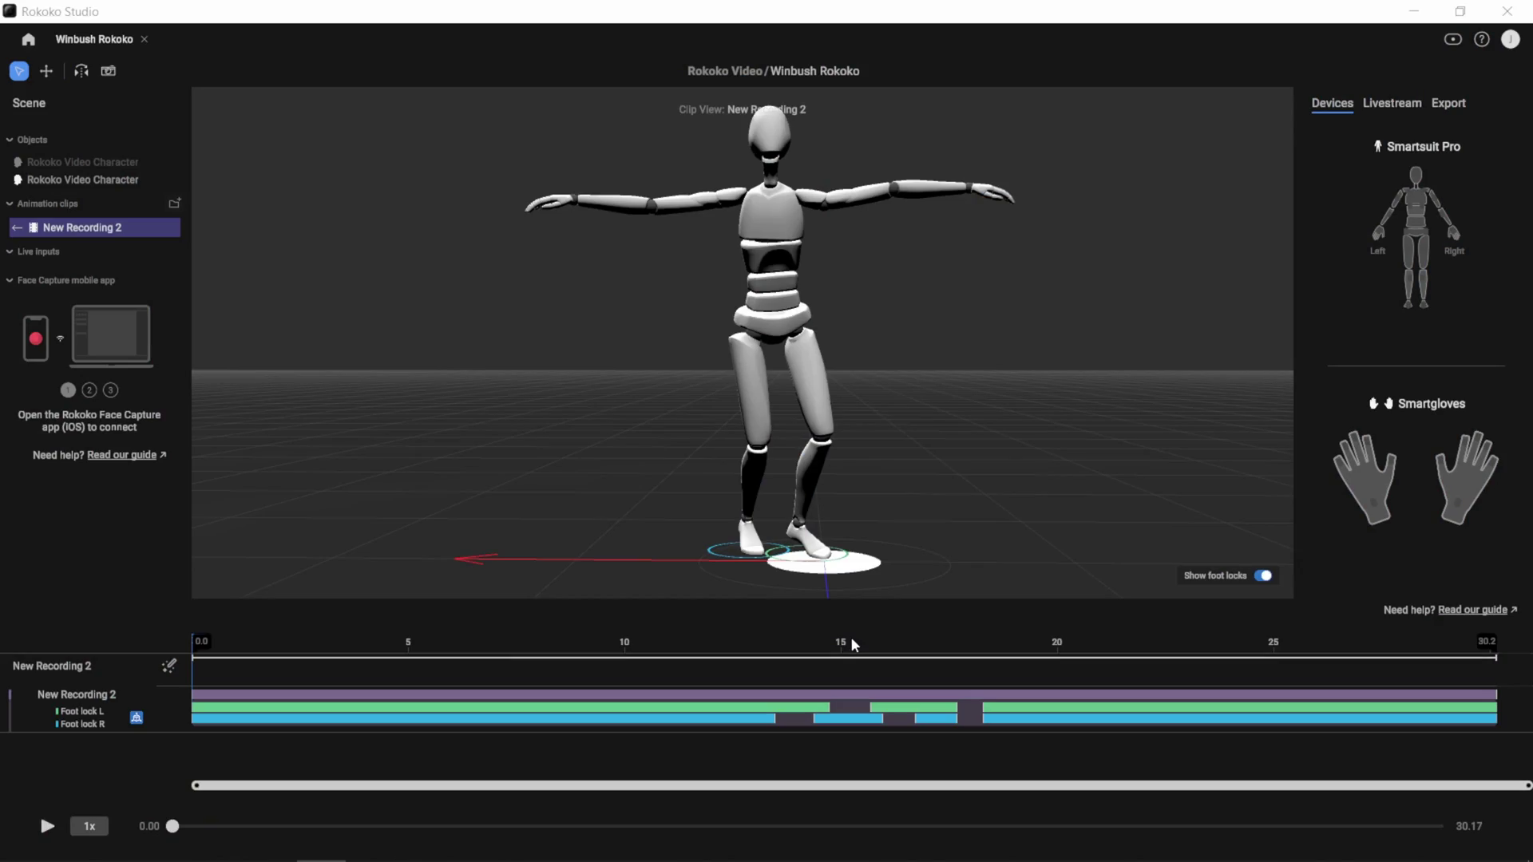
# Play New Recording 2, then scrub its timeline from about 19 s to 21 s
pyautogui.click(47, 826)
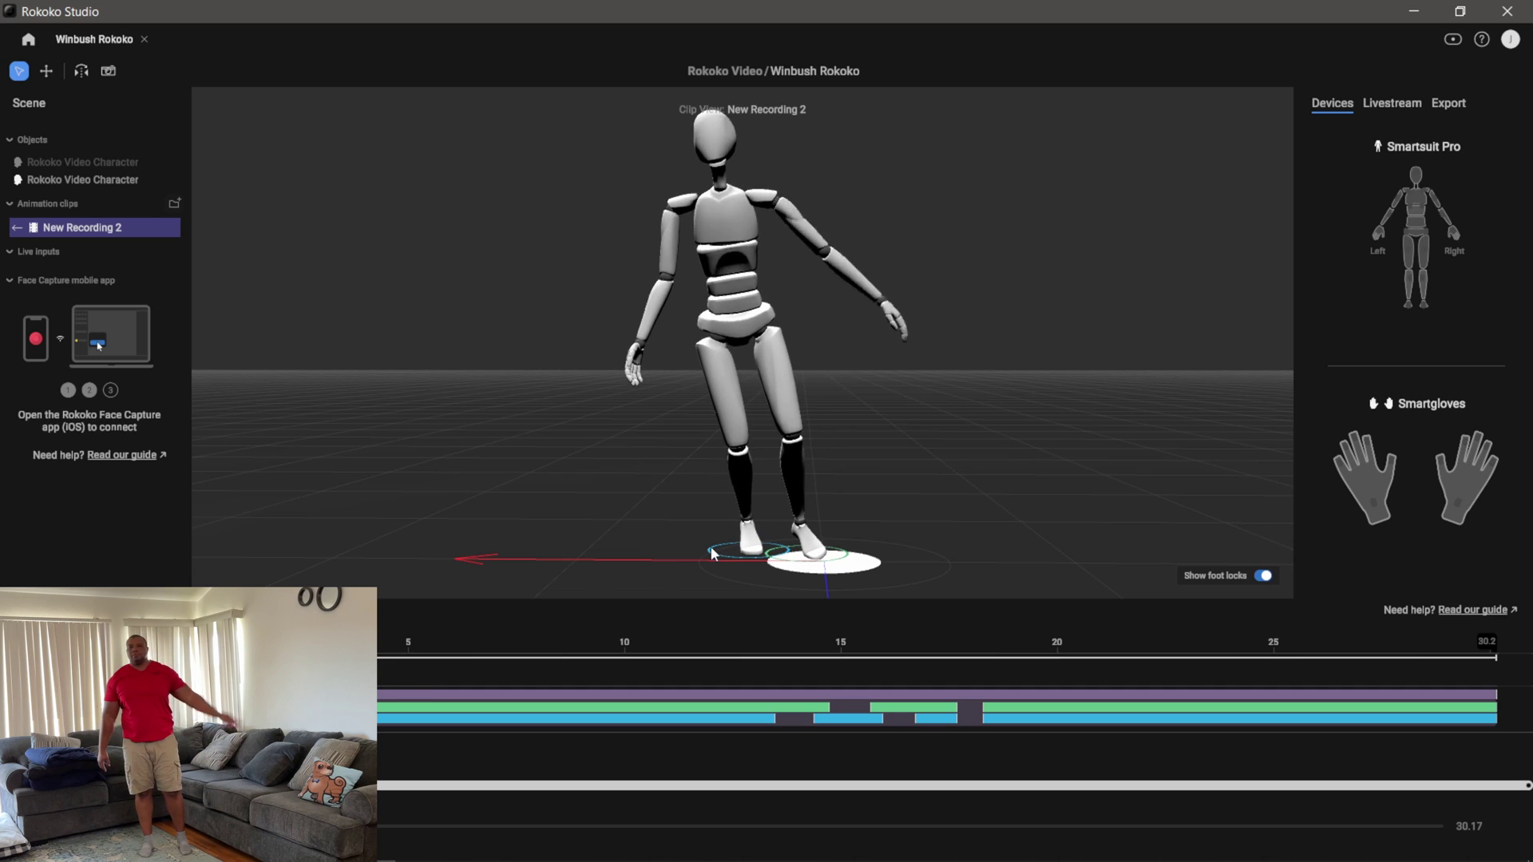
pyautogui.scroll(-3, 827, 343)
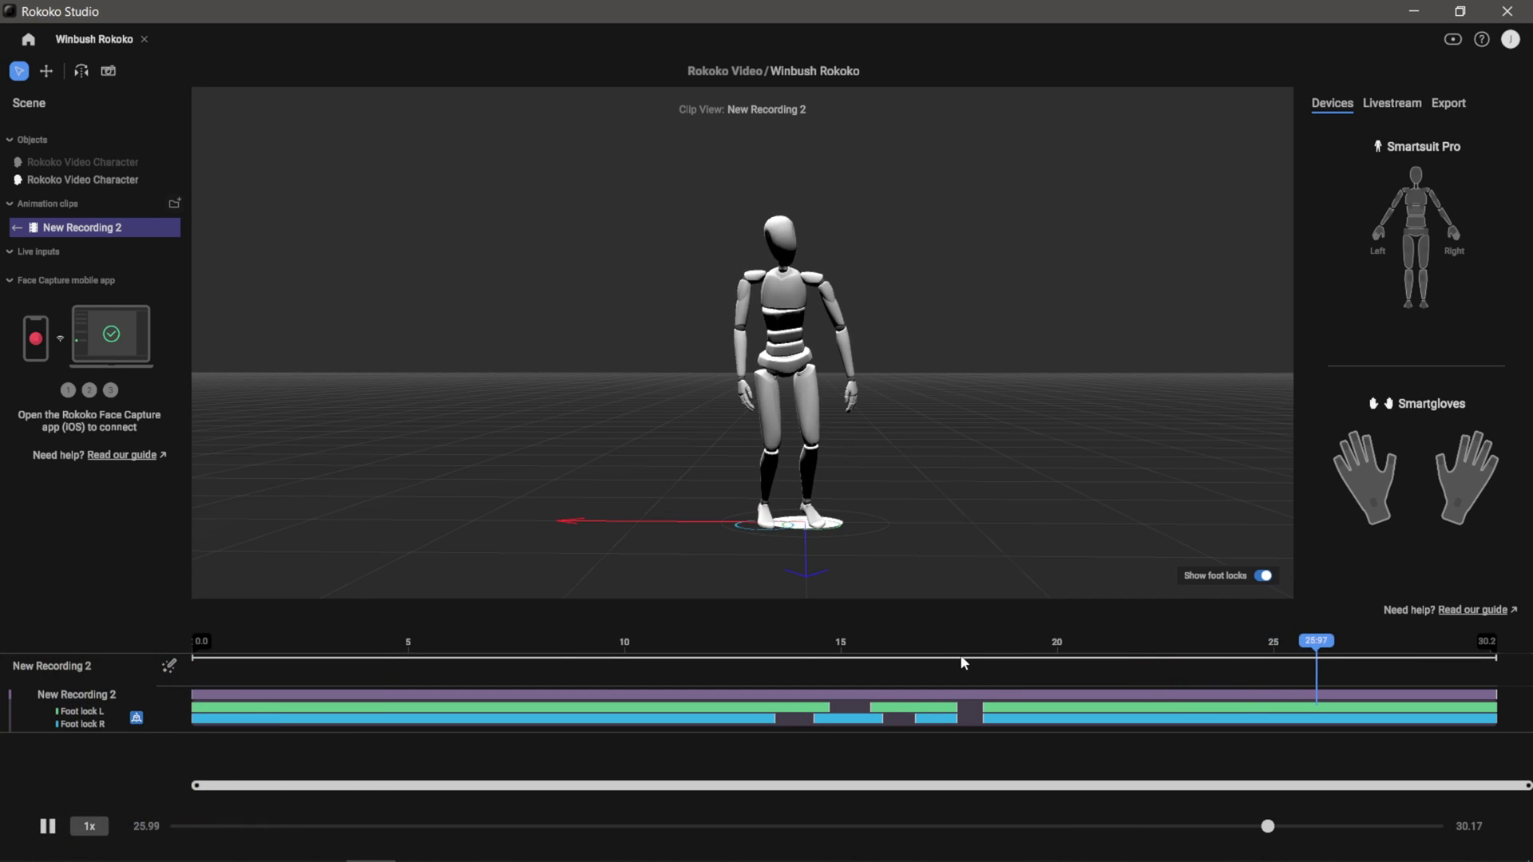
pyautogui.click(1015, 656)
pyautogui.moveTo(1019, 653); pyautogui.dragTo(1100, 656)
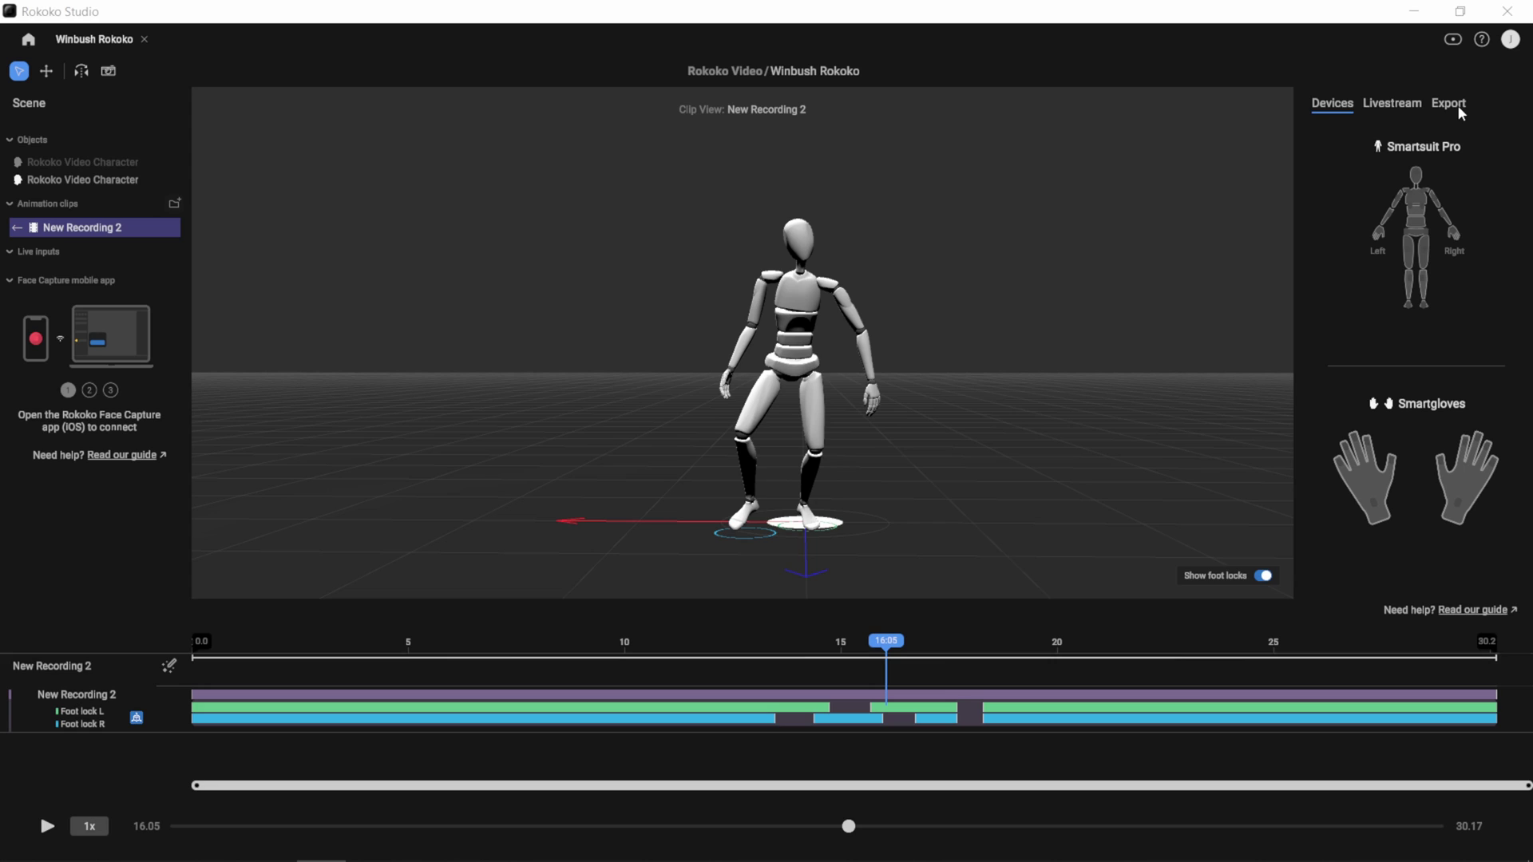
# Set FBX export to the Mixamo skeleton and version FBX202000, keeping 100 FPS
pyautogui.click(1454, 104)
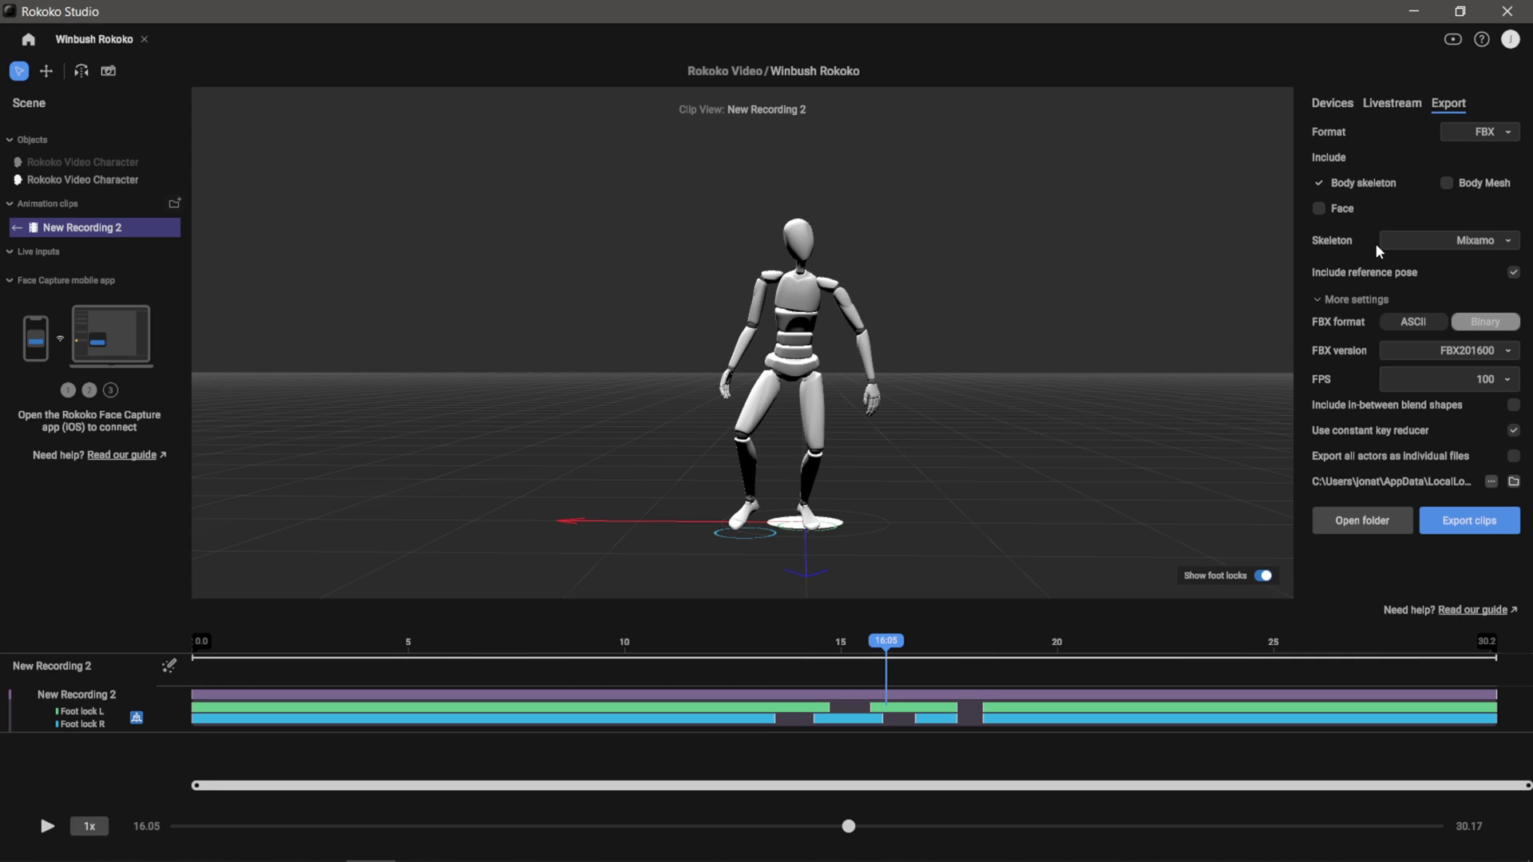
pyautogui.click(1516, 242)
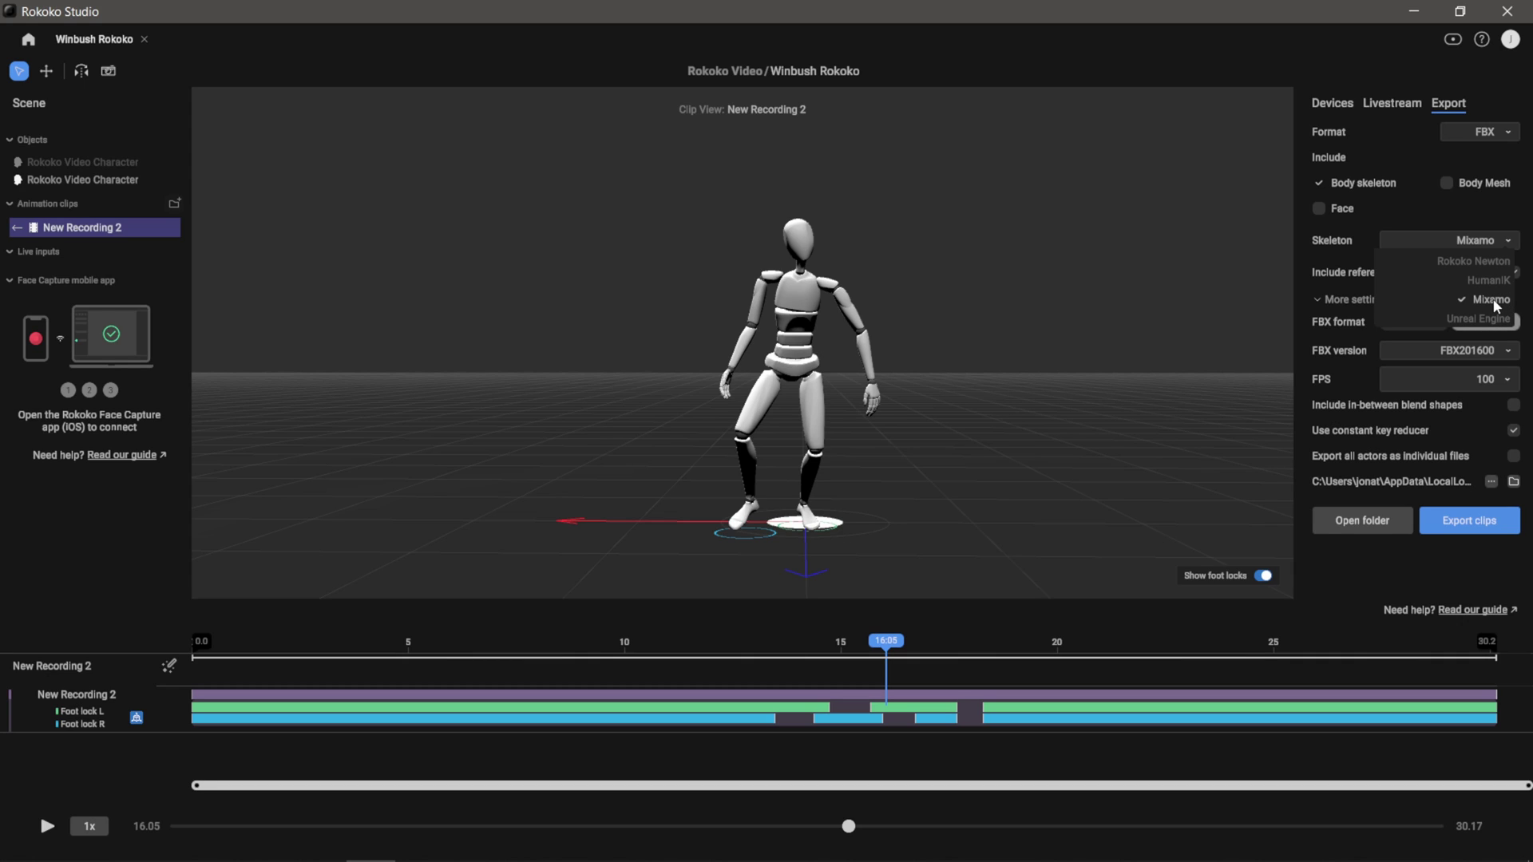
pyautogui.click(1420, 217)
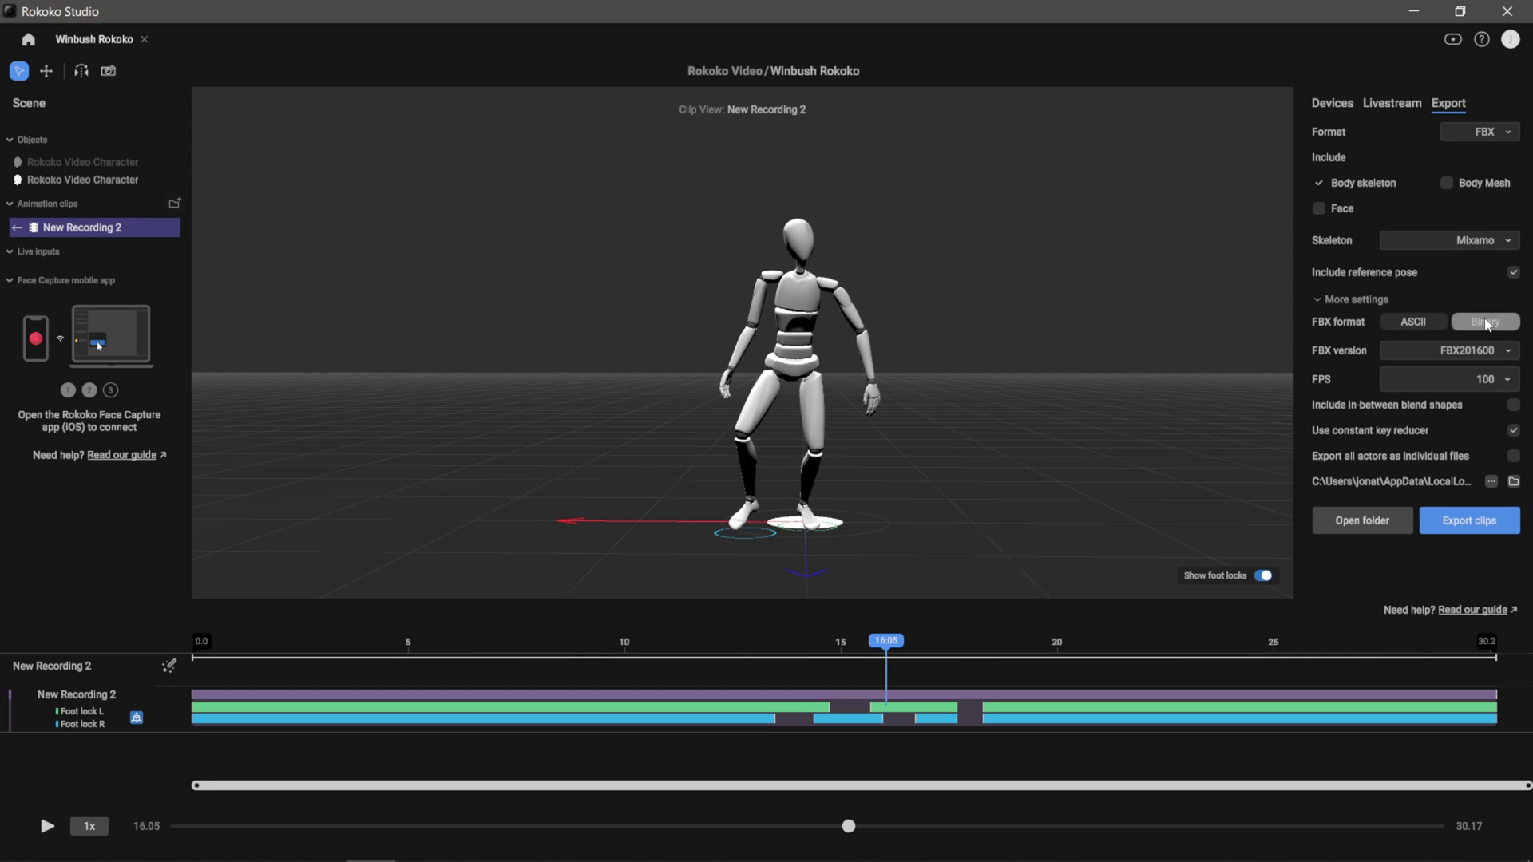
pyautogui.click(1504, 356)
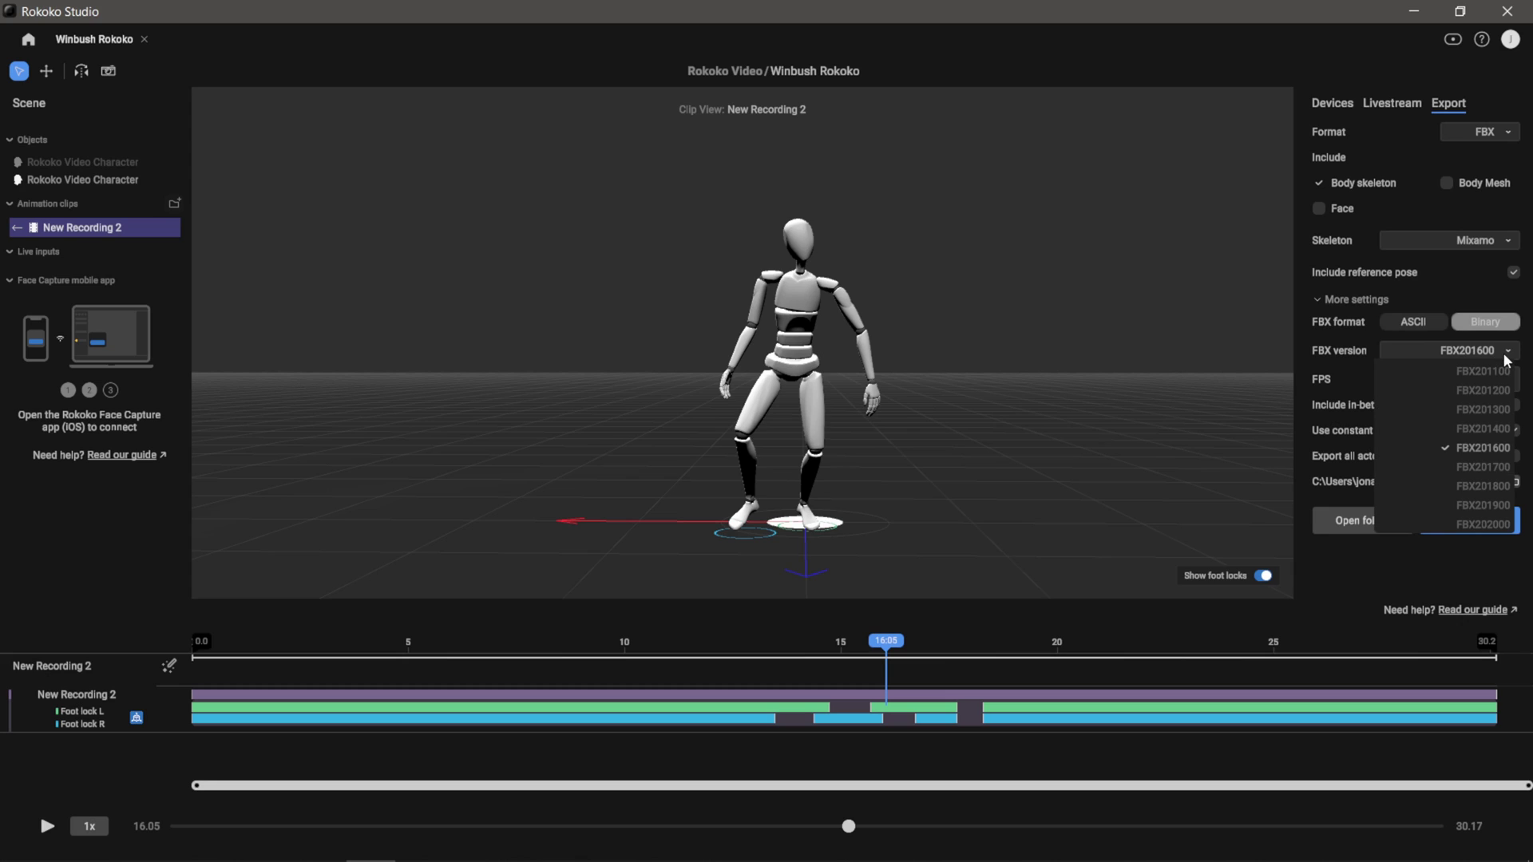
pyautogui.click(1521, 395)
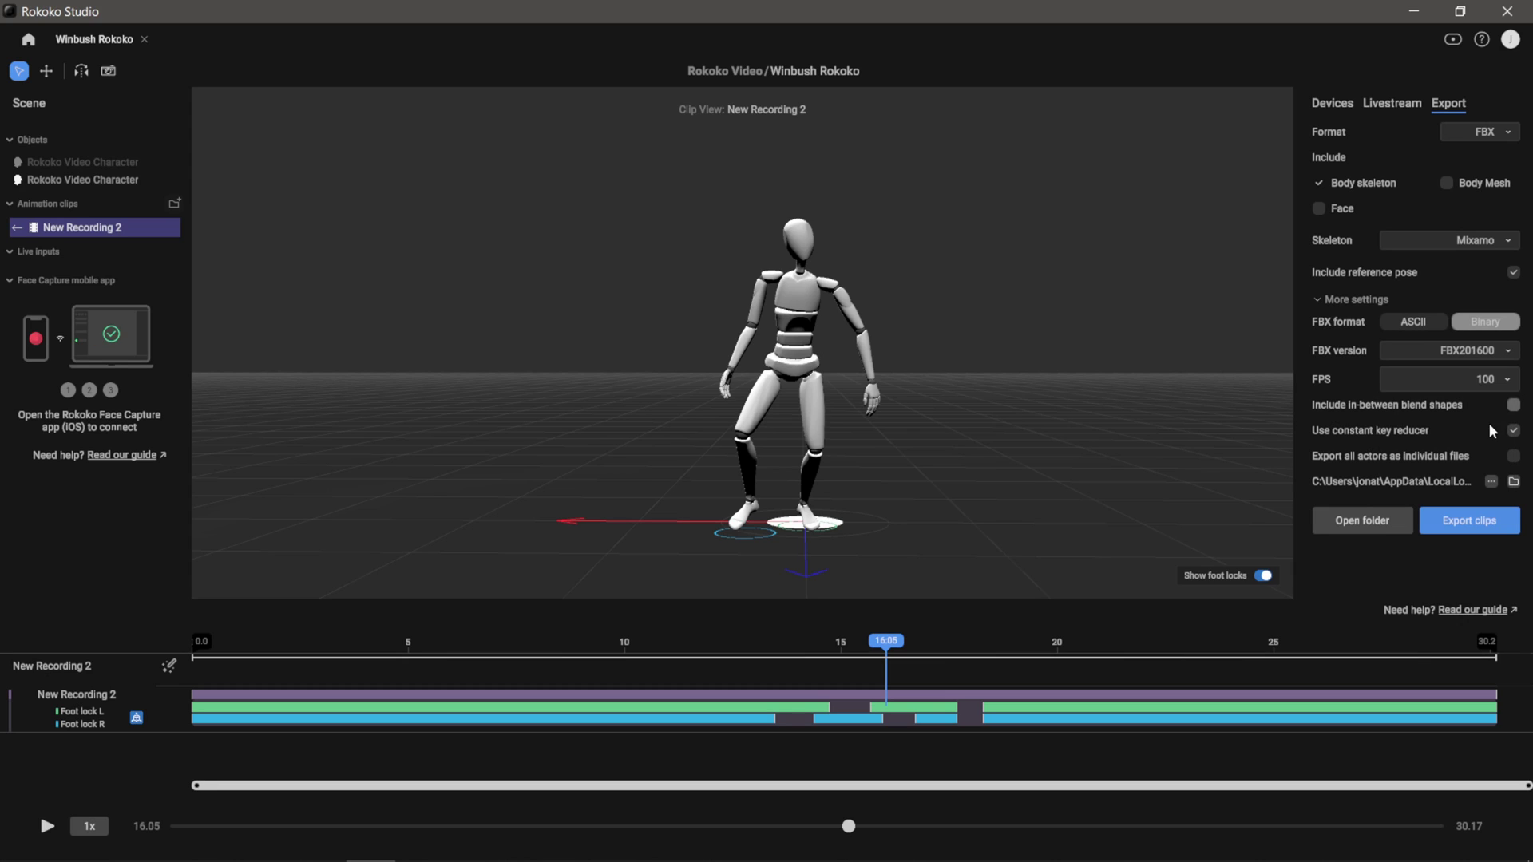
pyautogui.click(1507, 355)
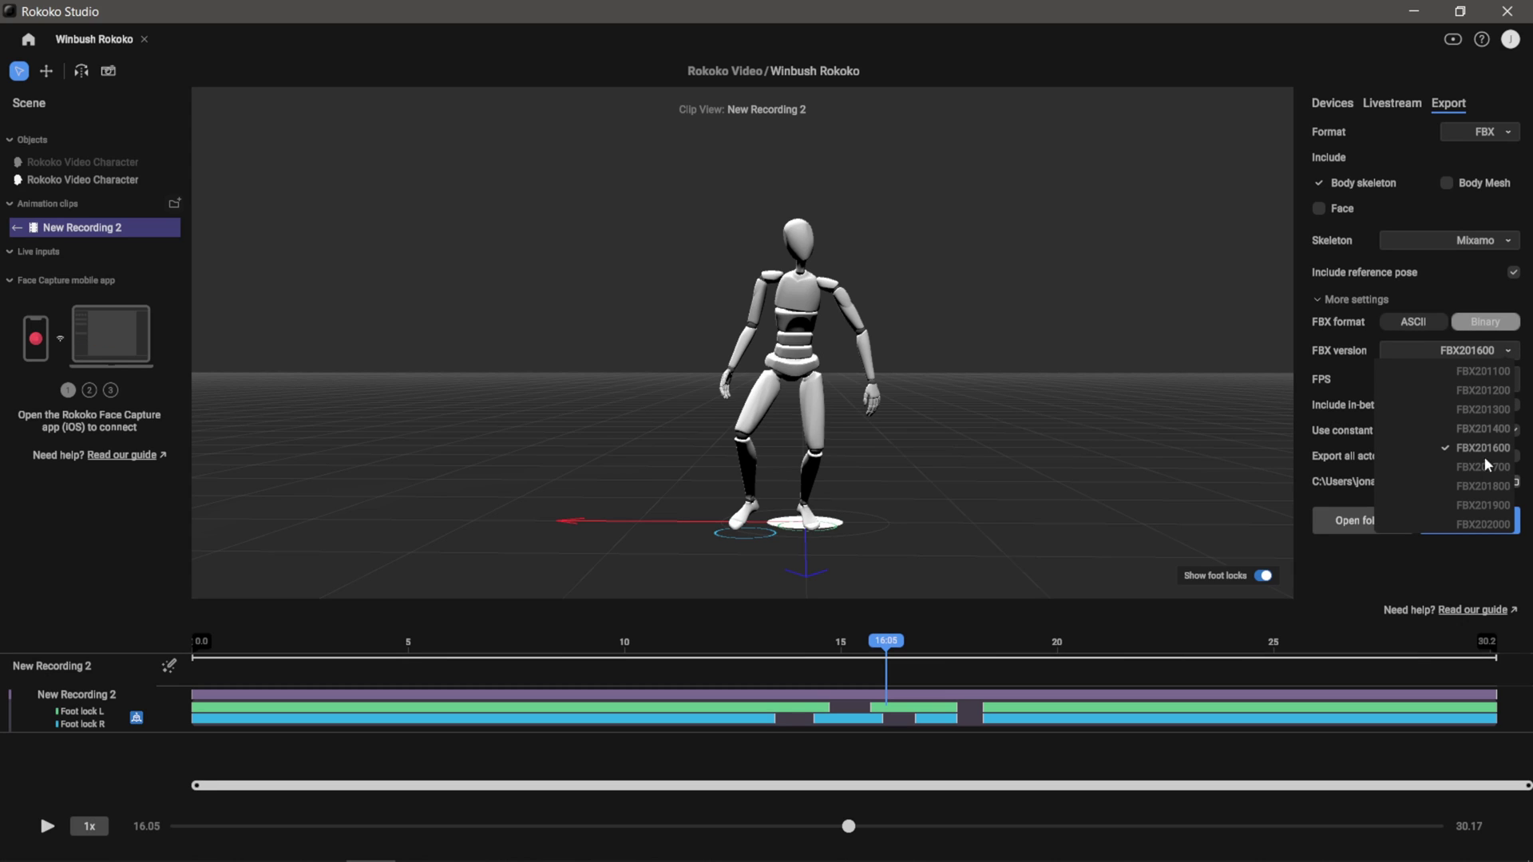
pyautogui.click(1483, 517)
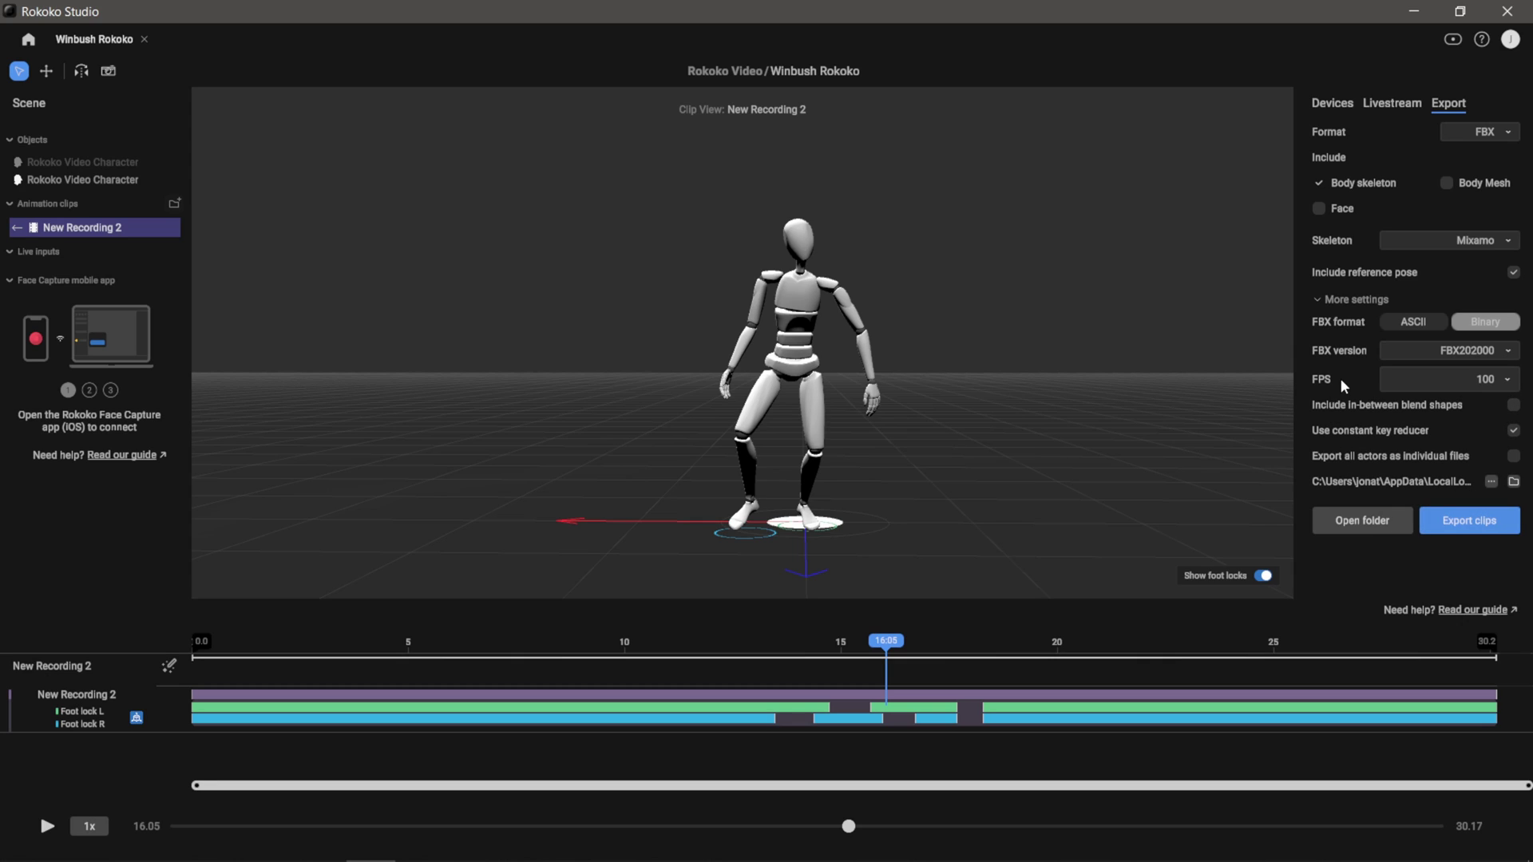
pyautogui.click(1511, 380)
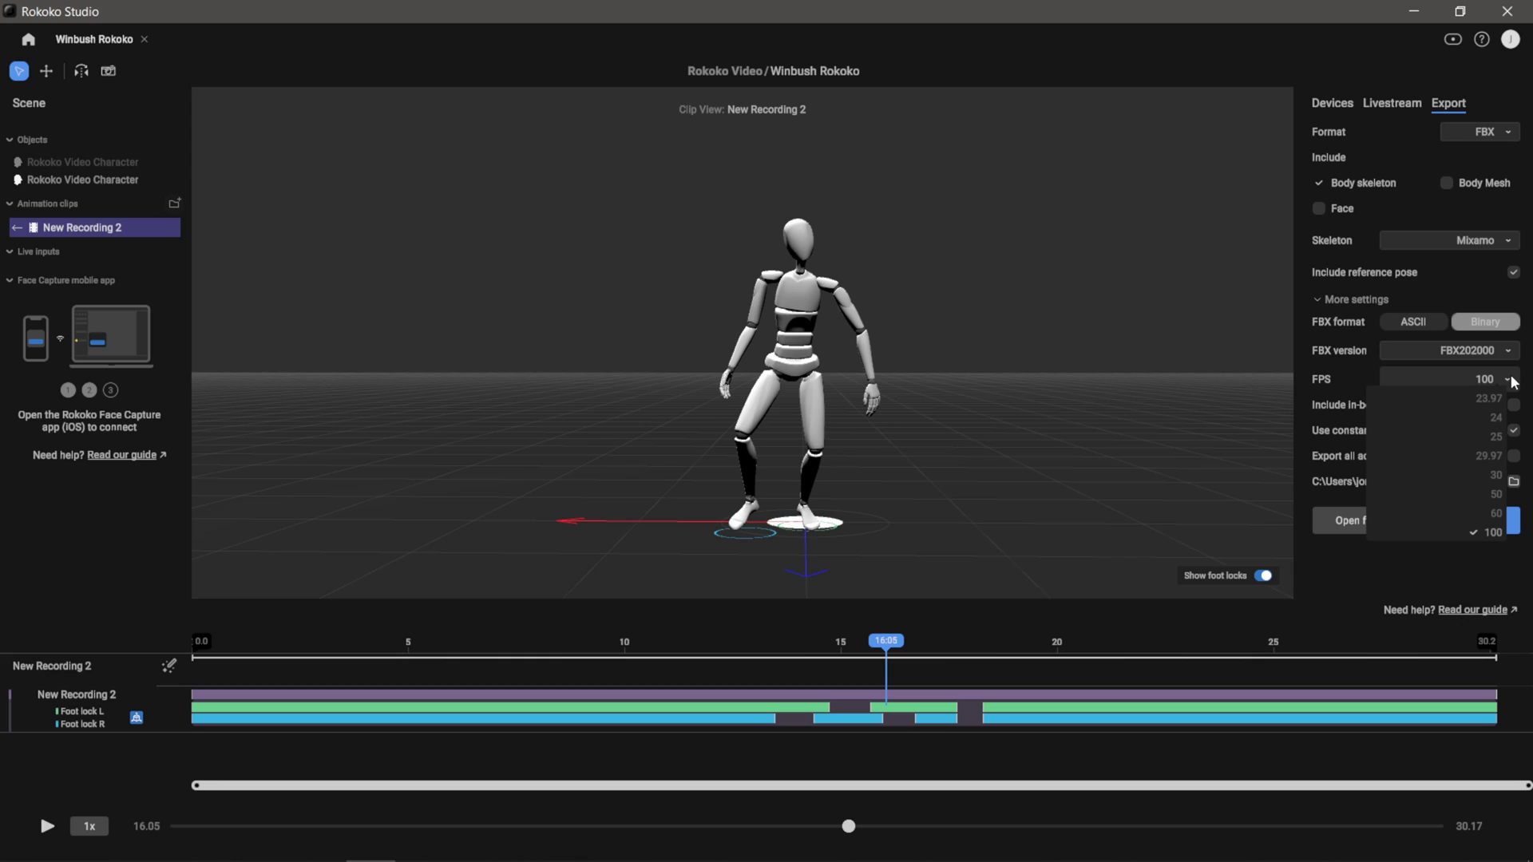
pyautogui.click(1511, 380)
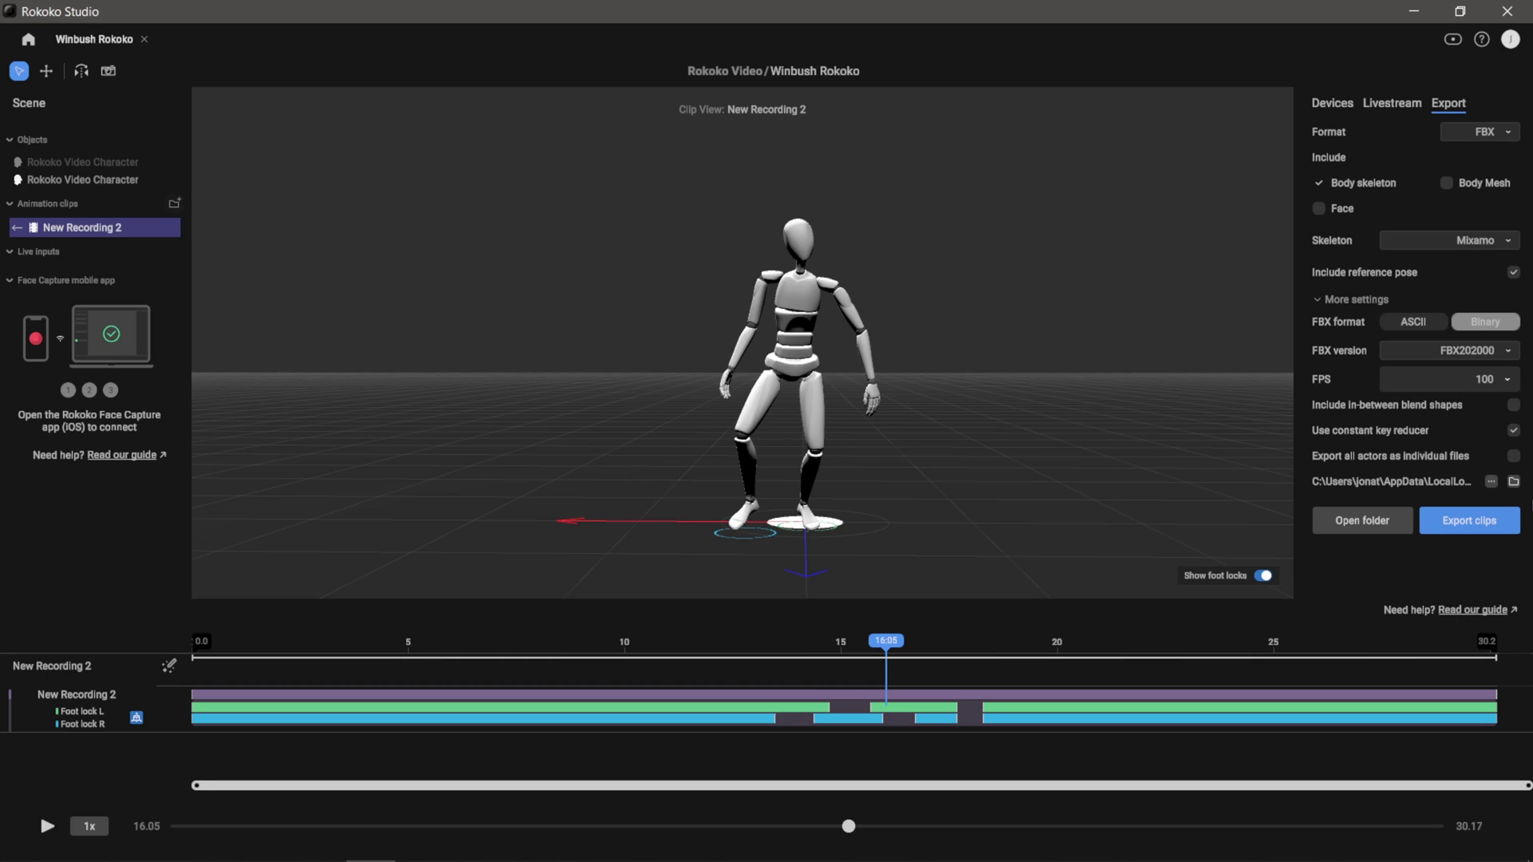